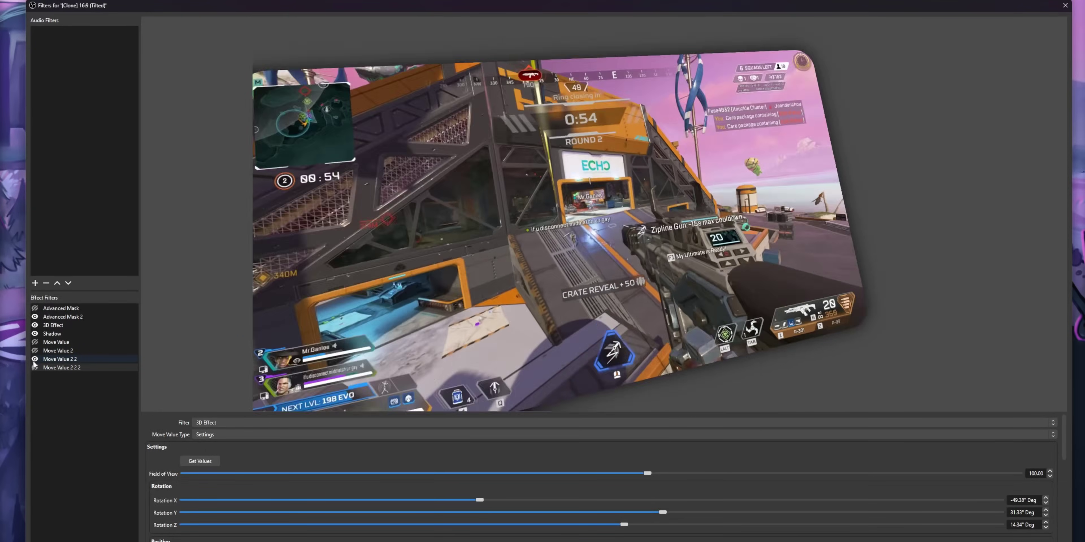
- Turn off the Move Value 2 2 and Move Value 2 filters, then trigger the webcam move filter
click(35, 360)
click(35, 361)
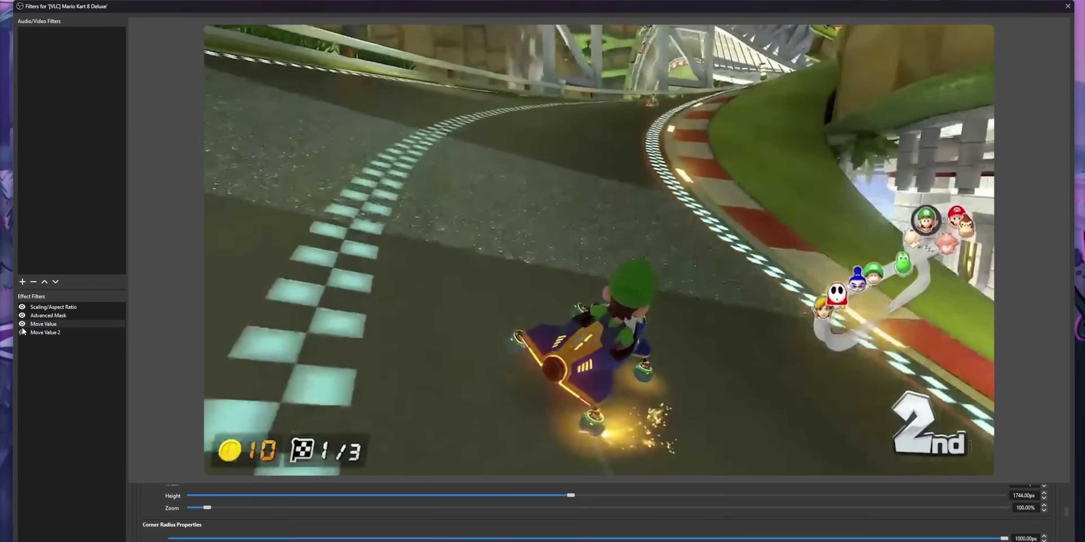
click(22, 332)
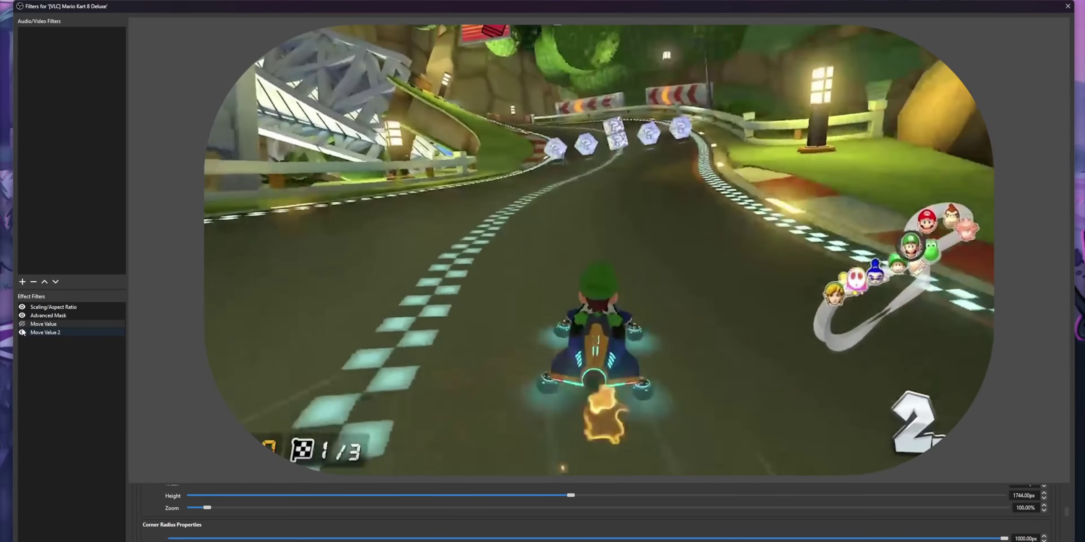
click(23, 333)
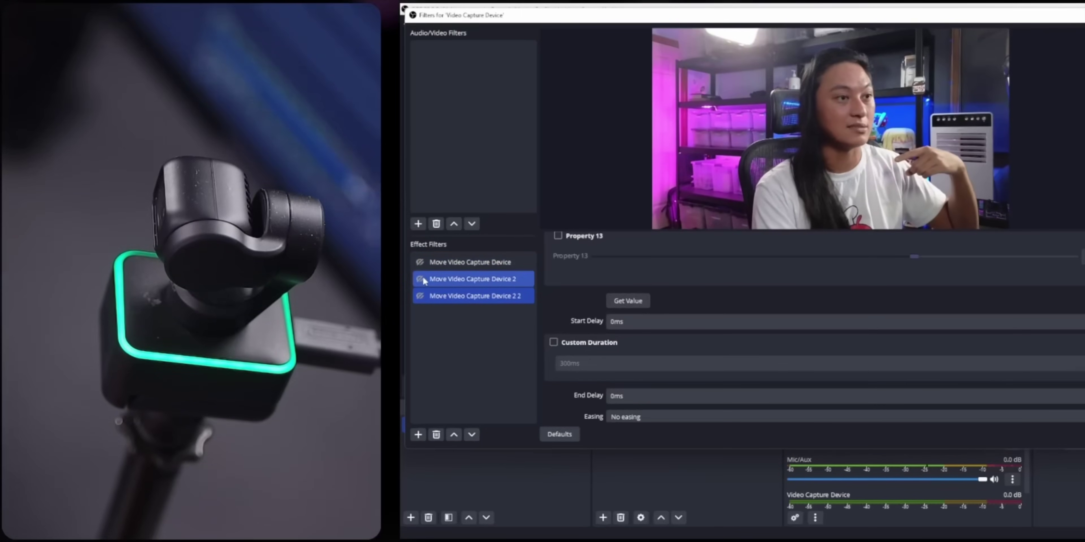
click(421, 280)
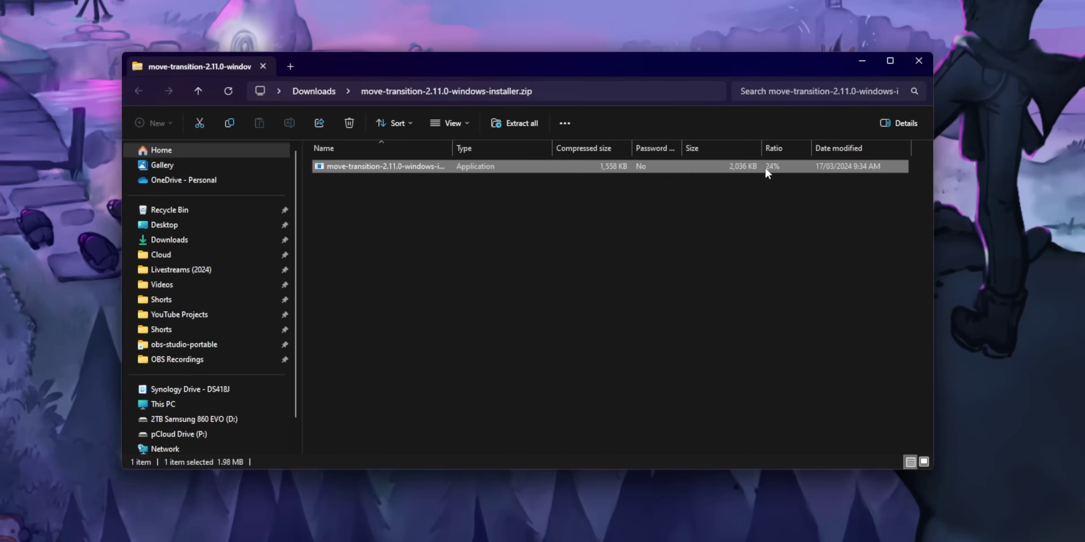
- Run the blocked Move Transition installer anyway, then switch to the camera-only and gameplay clip scenes
double_click(767, 167)
click(605, 374)
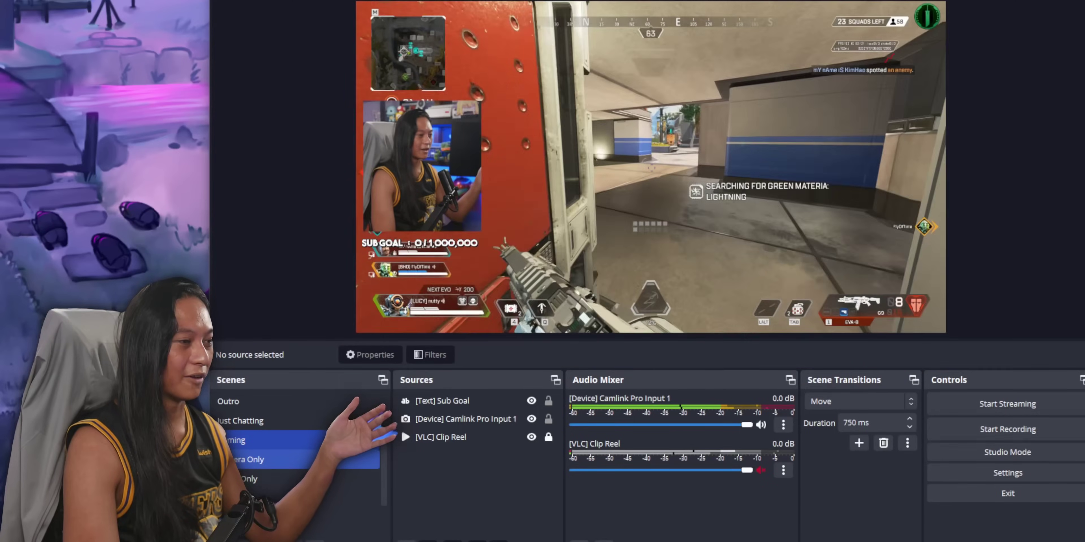
click(332, 479)
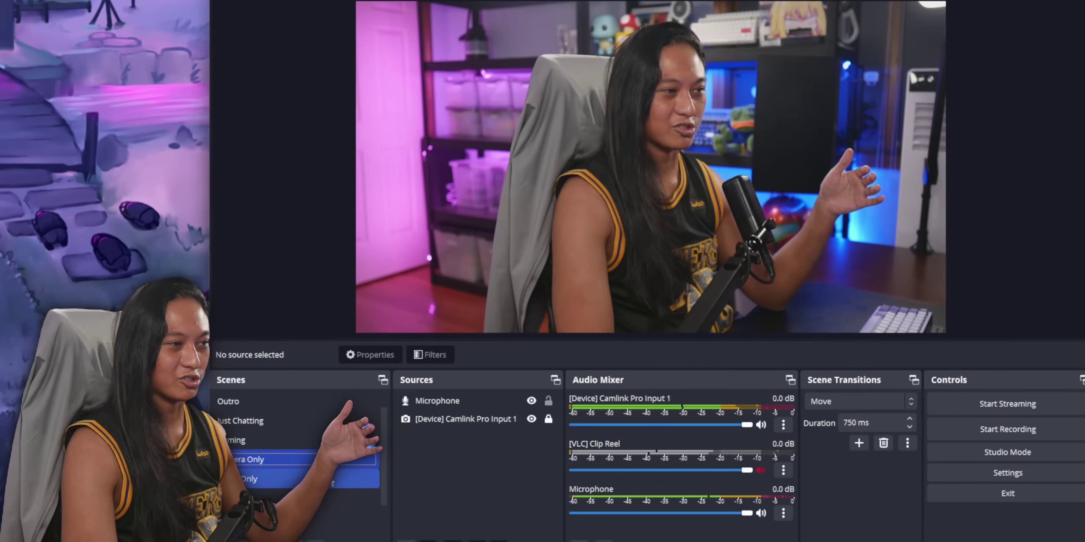
click(257, 480)
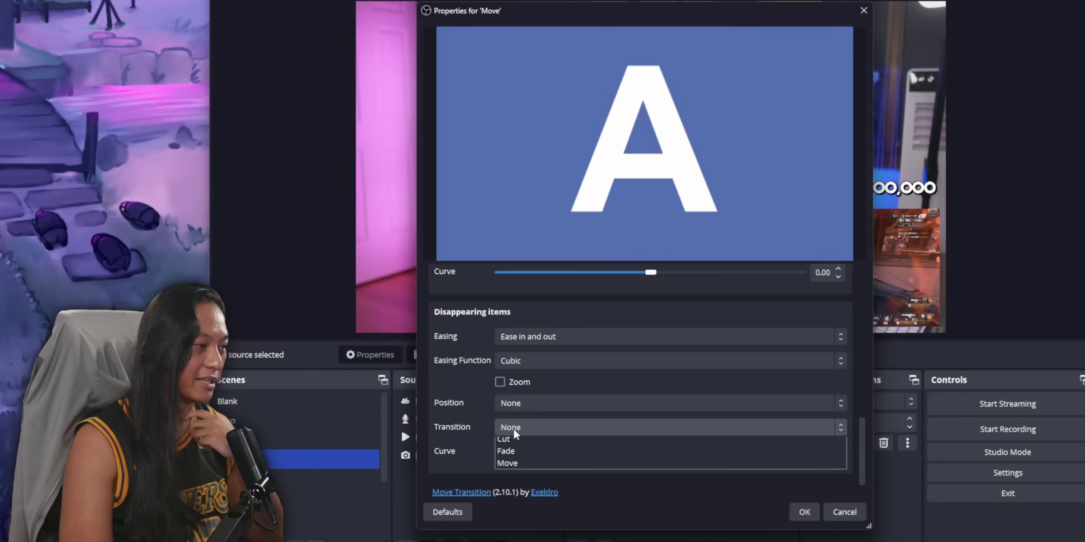
- Set the Move transition for both disappearing and appearing items to Fade
click(507, 468)
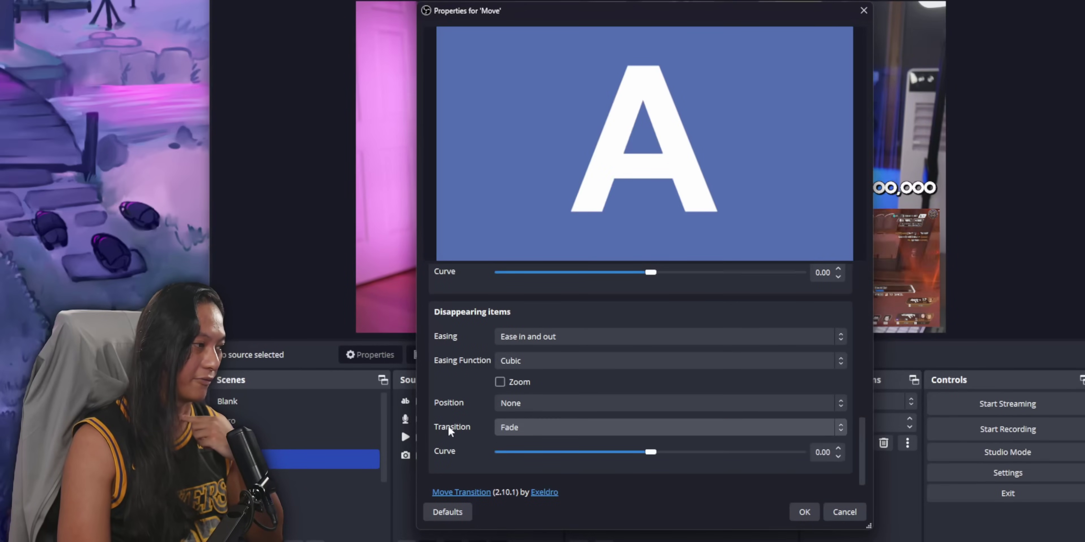
scroll(484, 438, up, 5)
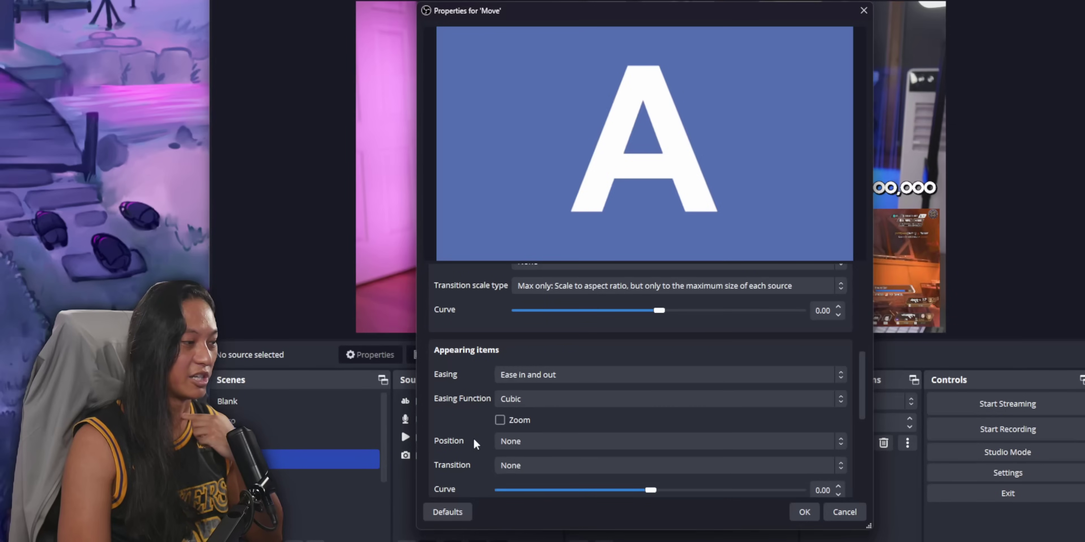
click(517, 467)
click(515, 505)
scroll(442, 432, up, 5)
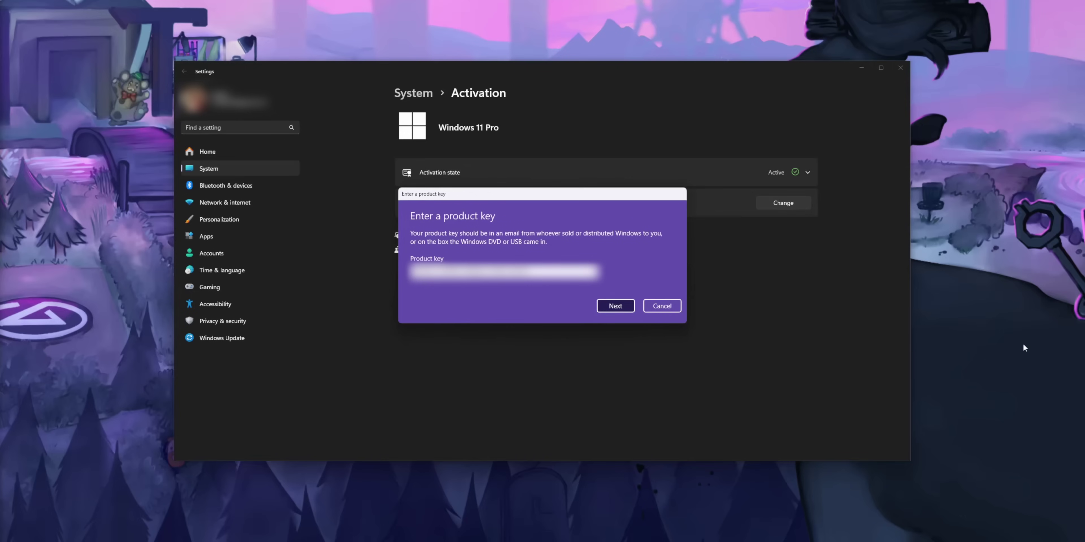
- Cancel the Enter a product key dialog on the Activation page
click(667, 307)
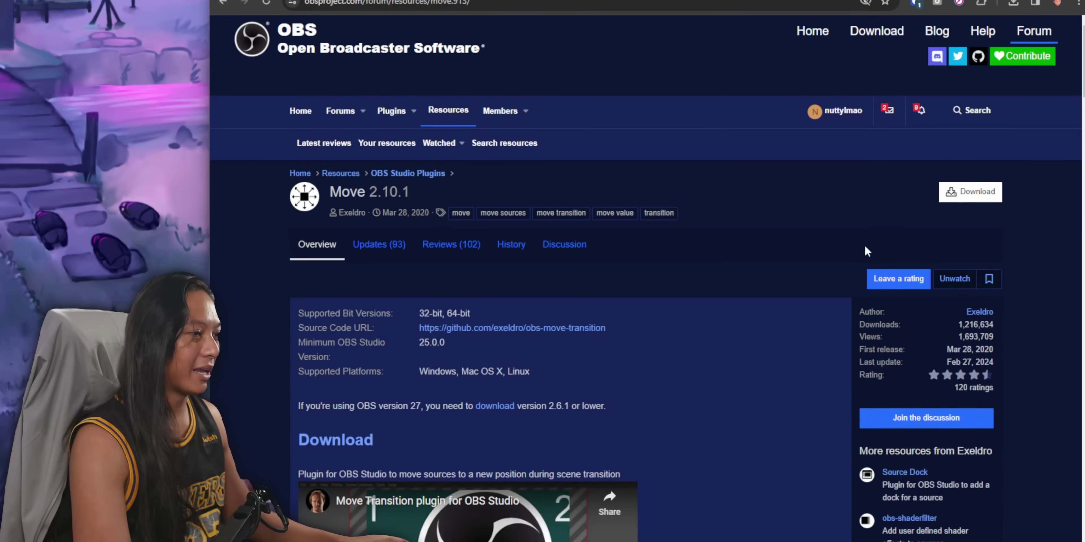
- Show the Move 2.10.1 Choose file list with the Linux, macOS and Windows zip downloads
click(969, 198)
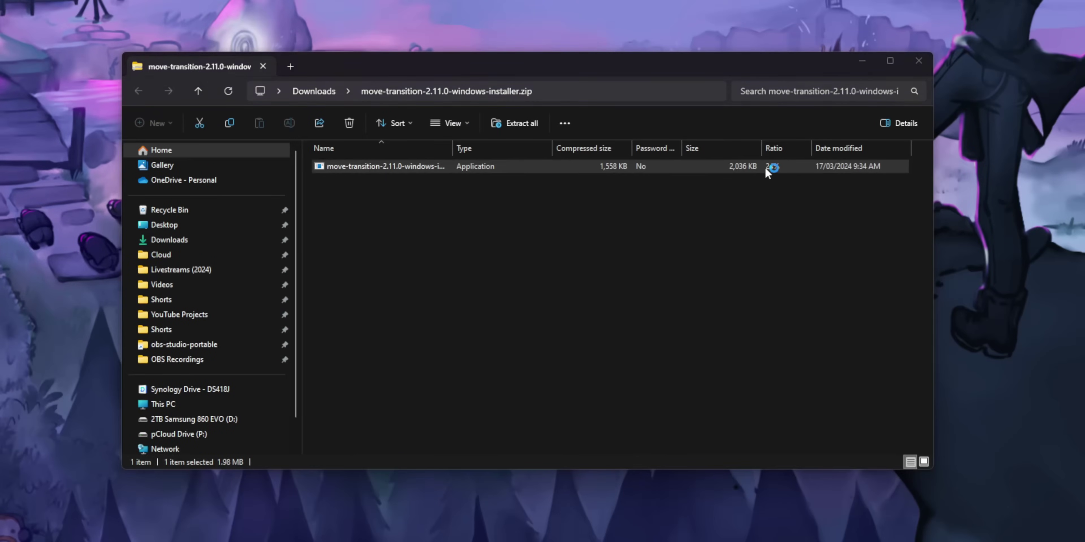
- Run the Move Transition 2.11.0 installer and install it into the D: drive OBS Studio folder
double_click(754, 170)
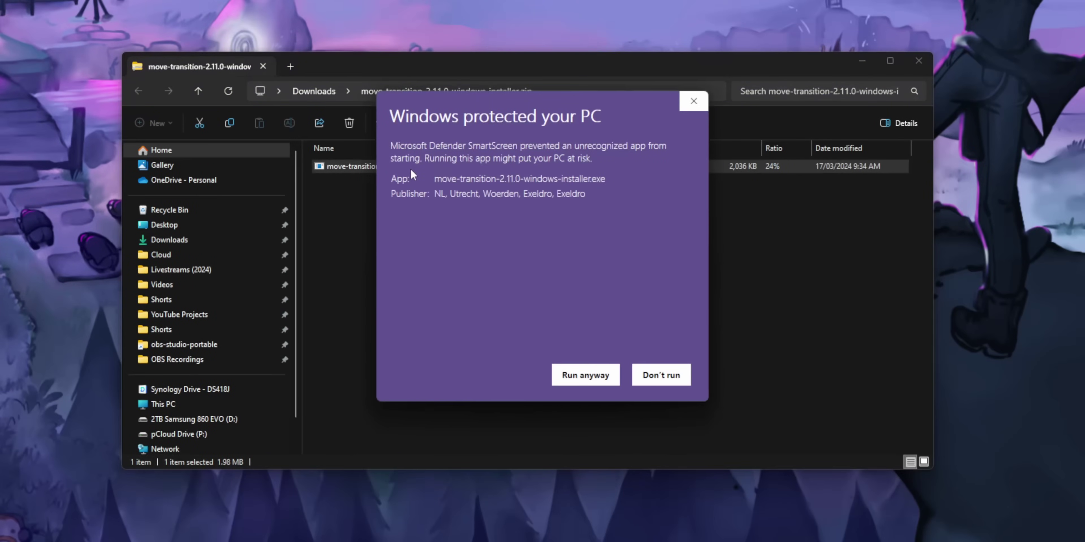
click(588, 375)
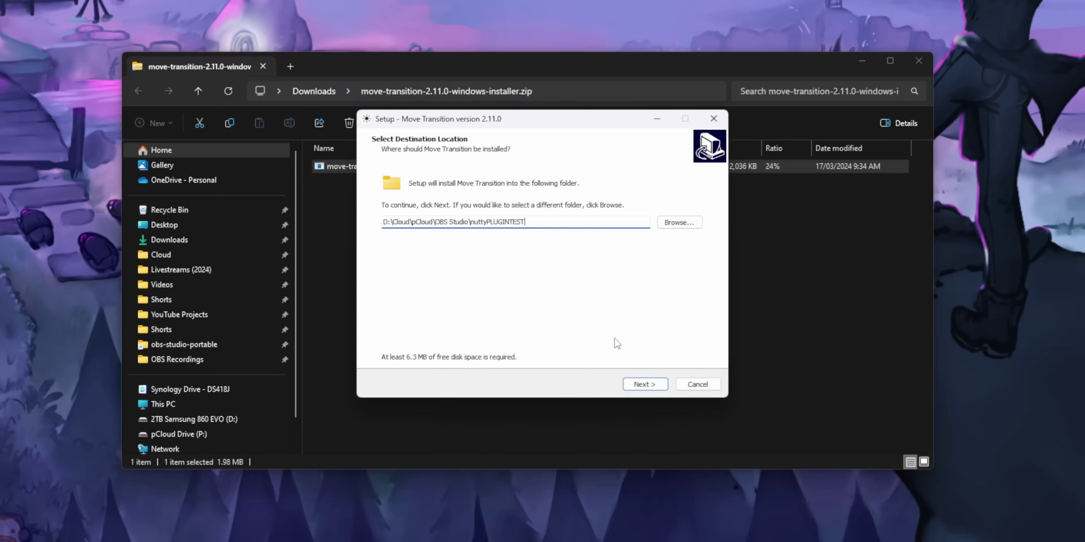
click(647, 384)
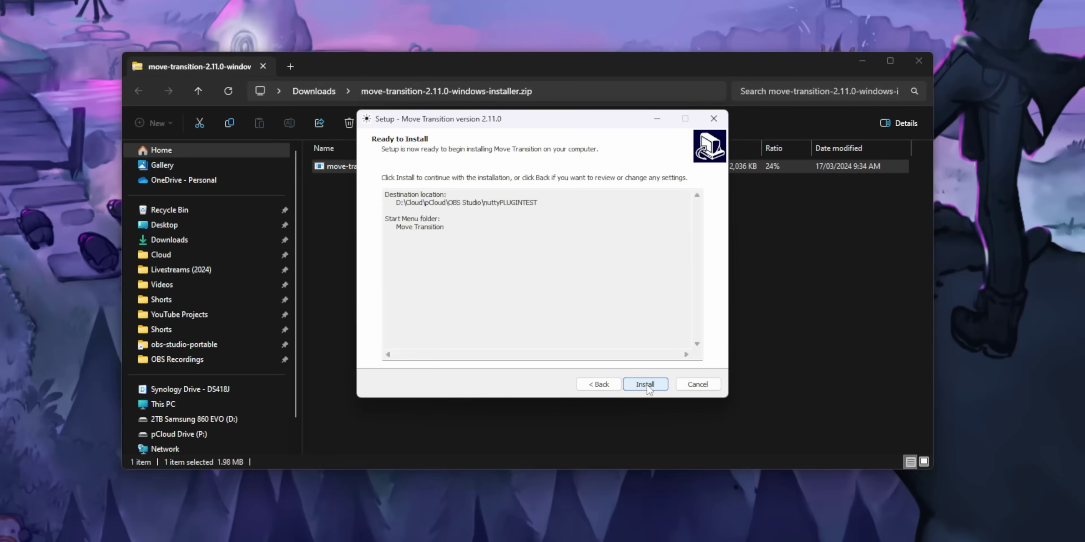
click(647, 385)
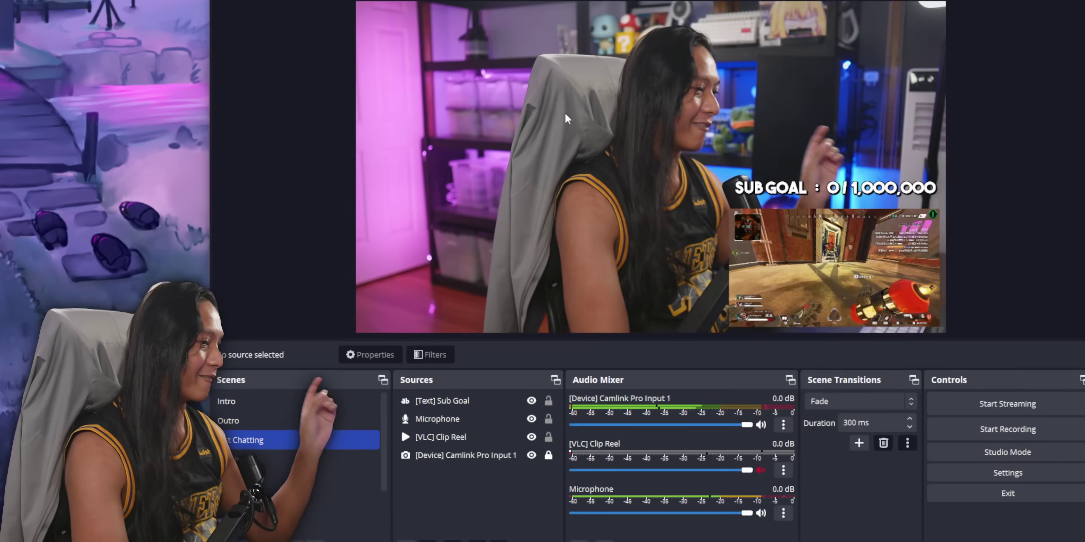
- Switch through the Gaming and Camera Only scenes to the VLC Clip Reel scene with the 300 ms Fade
click(327, 467)
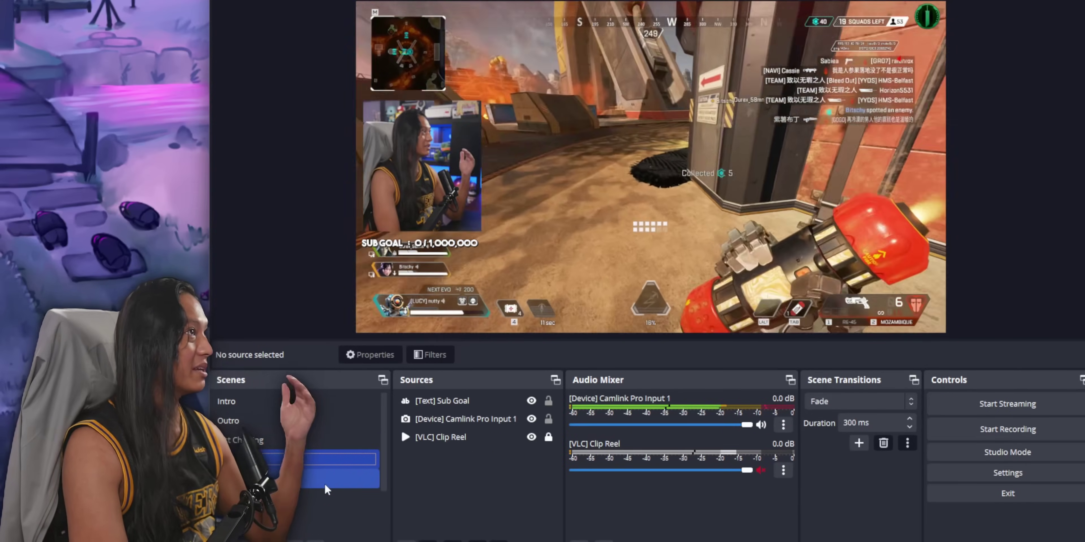
click(324, 485)
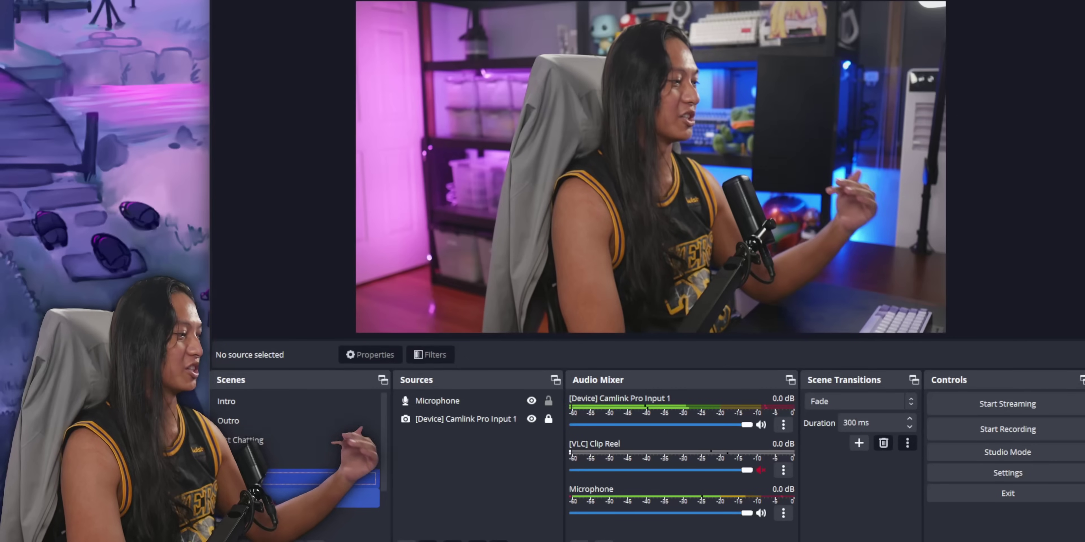
click(324, 497)
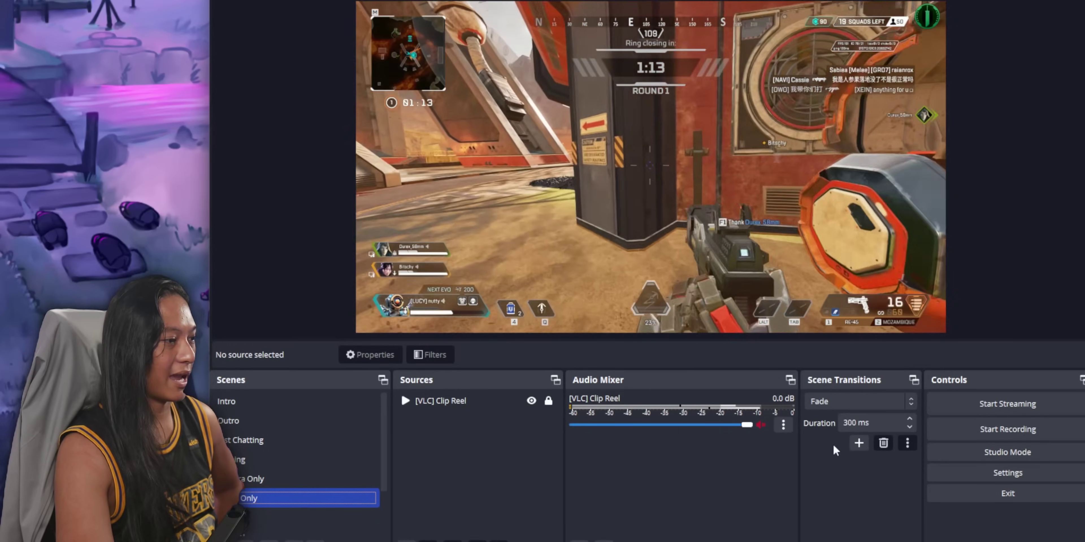
- Set the transition to Cut, then add a Move transition named Move with default properties
click(842, 402)
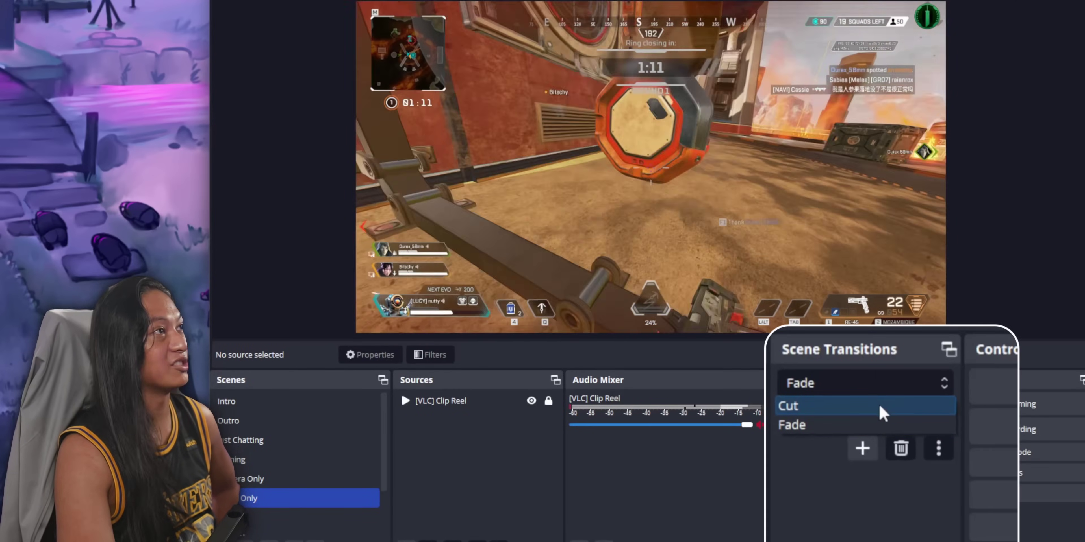
click(879, 405)
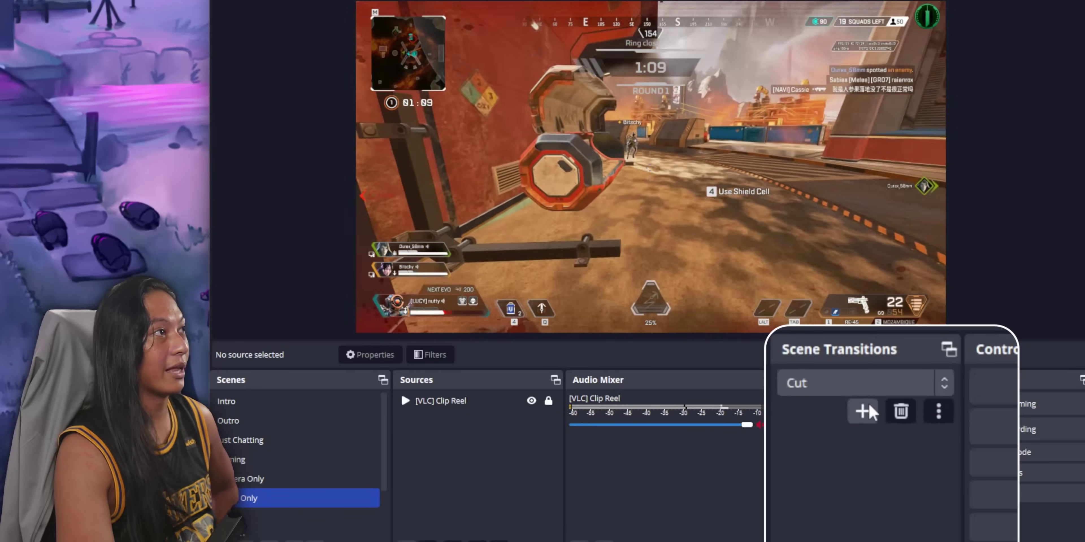
click(862, 411)
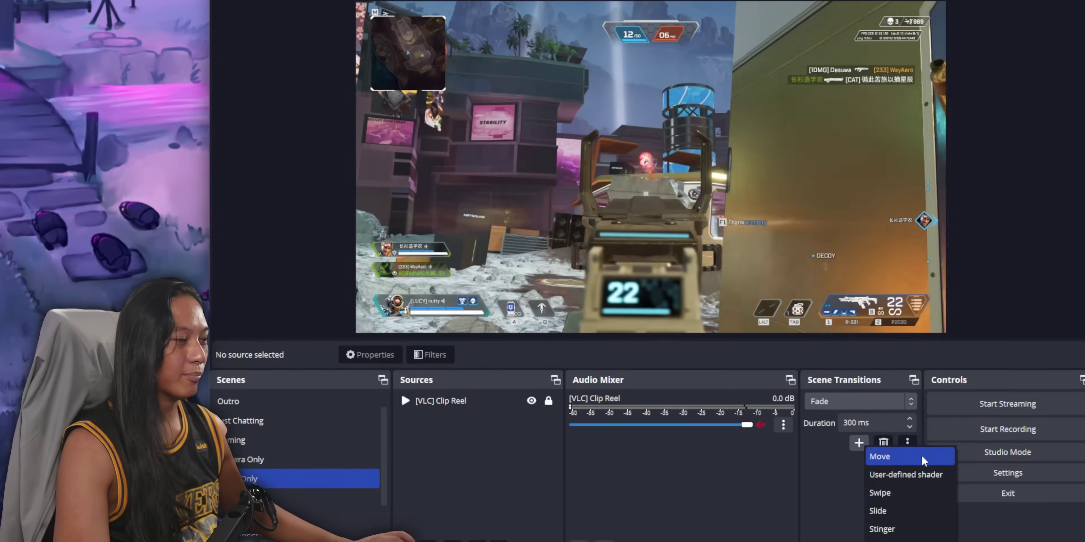
click(922, 455)
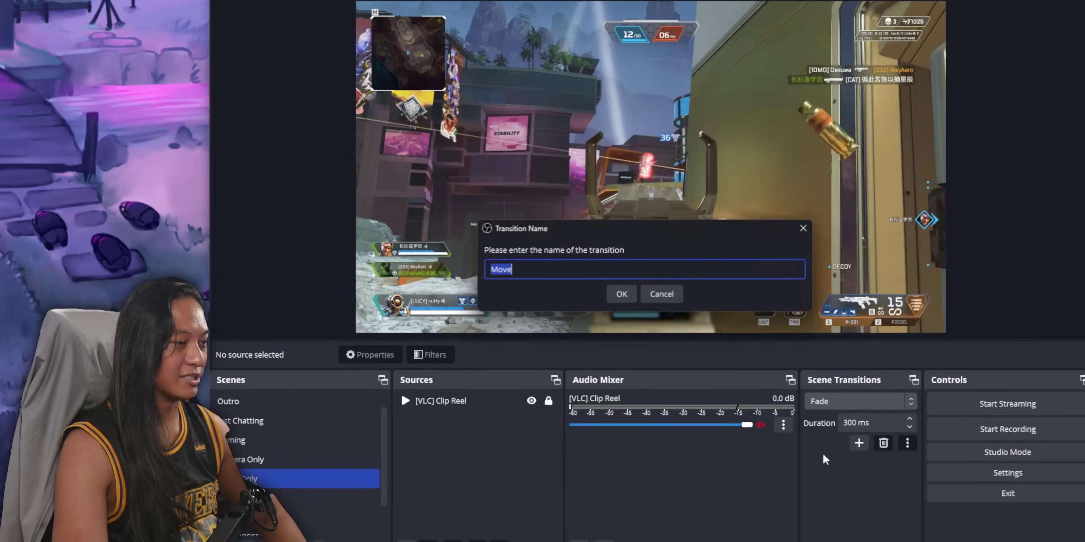
click(618, 295)
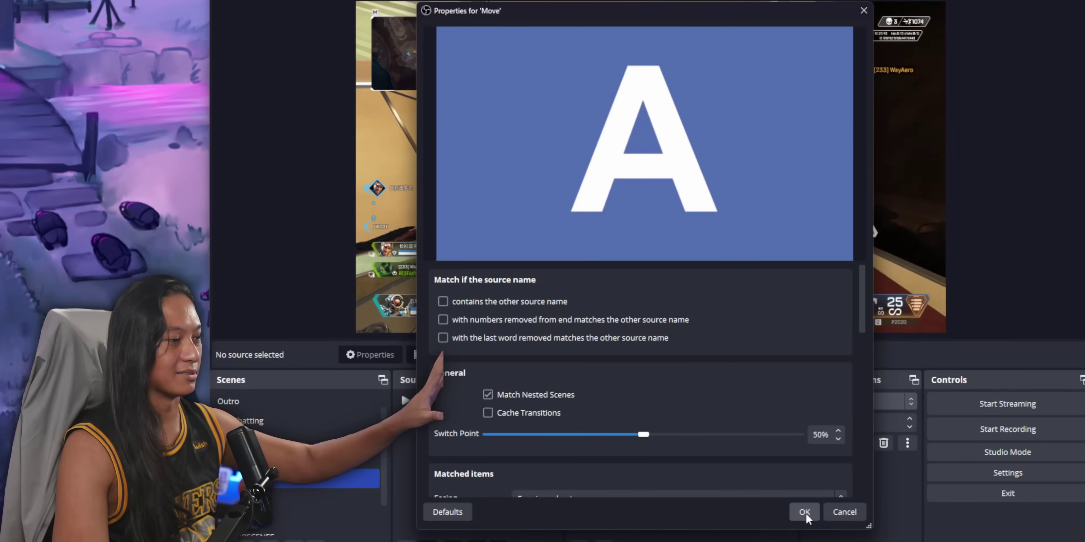
click(805, 513)
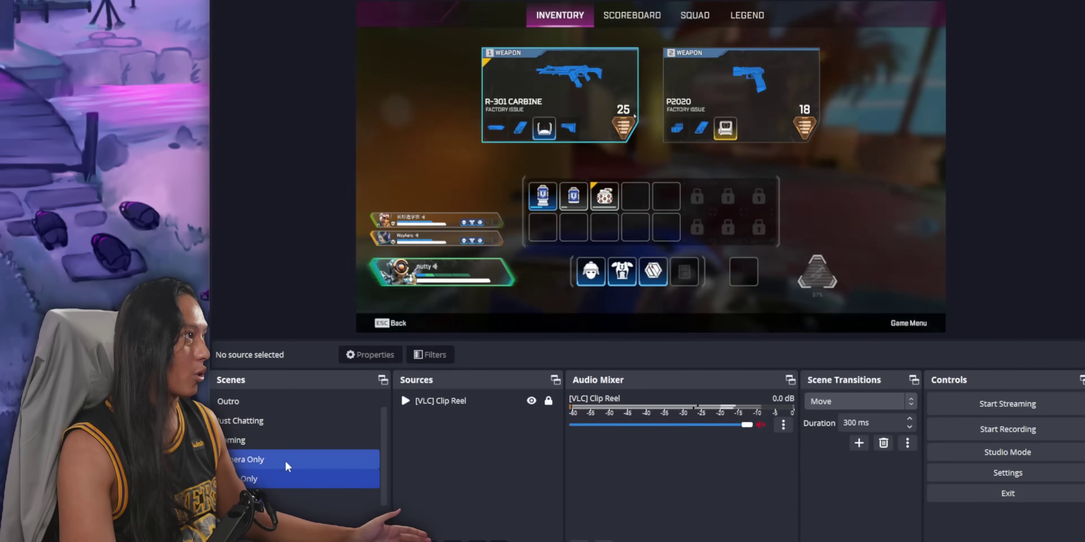
- Switch through Camera Only, Gaming and Just Chatting, then set the transition duration to 750 ms
click(268, 458)
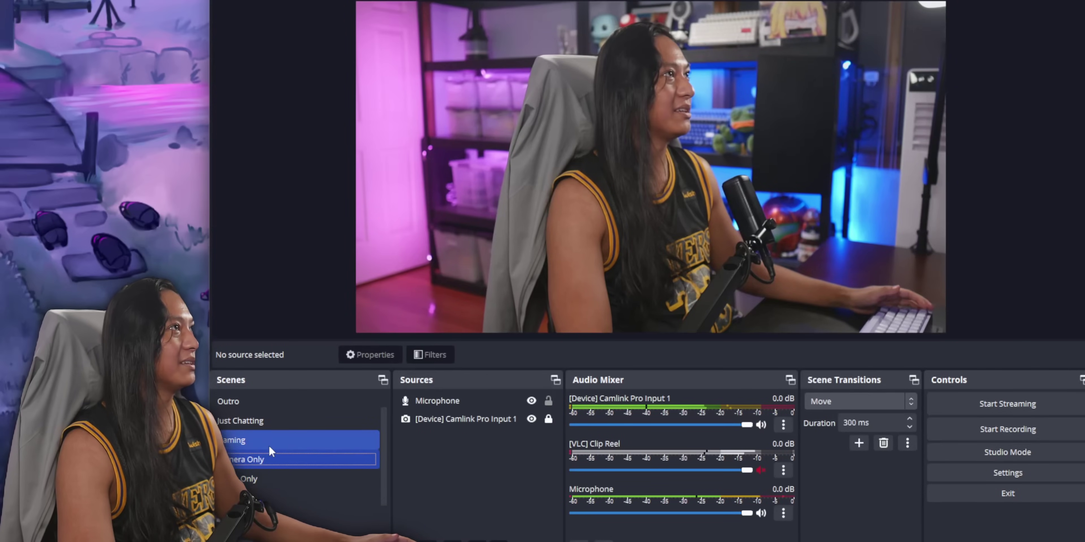
click(268, 440)
click(277, 425)
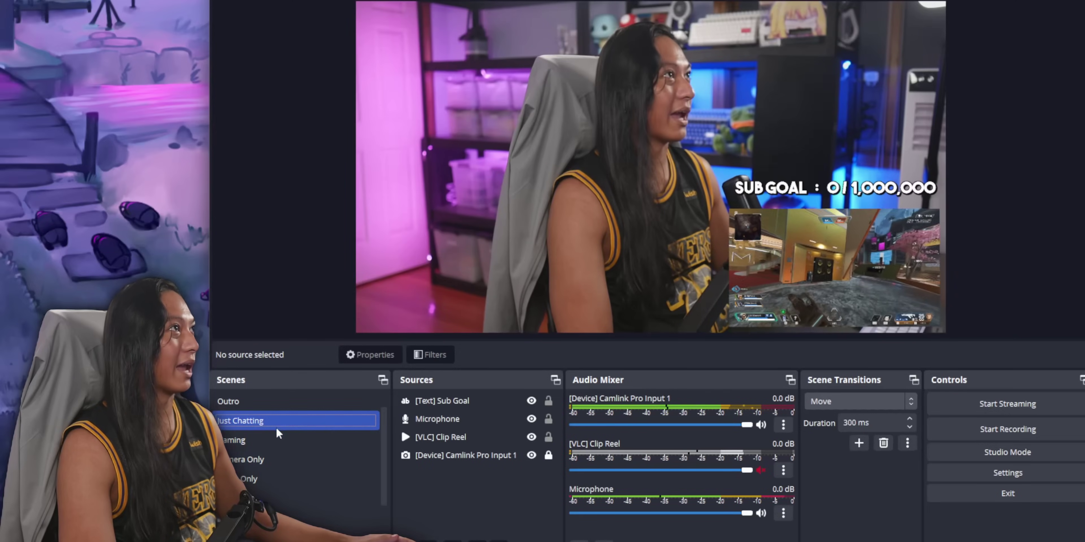
triple_click(858, 423)
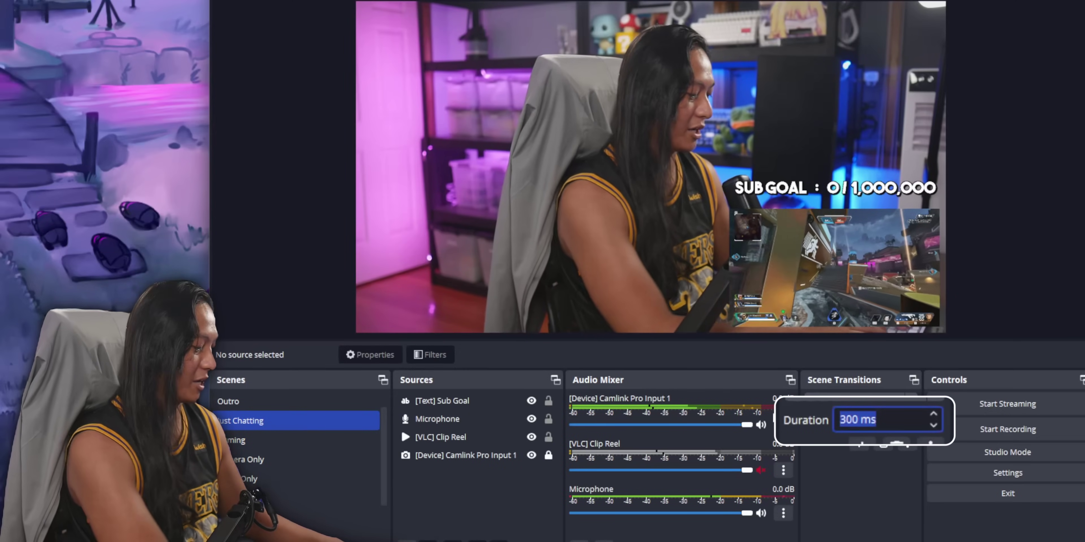
text(750)
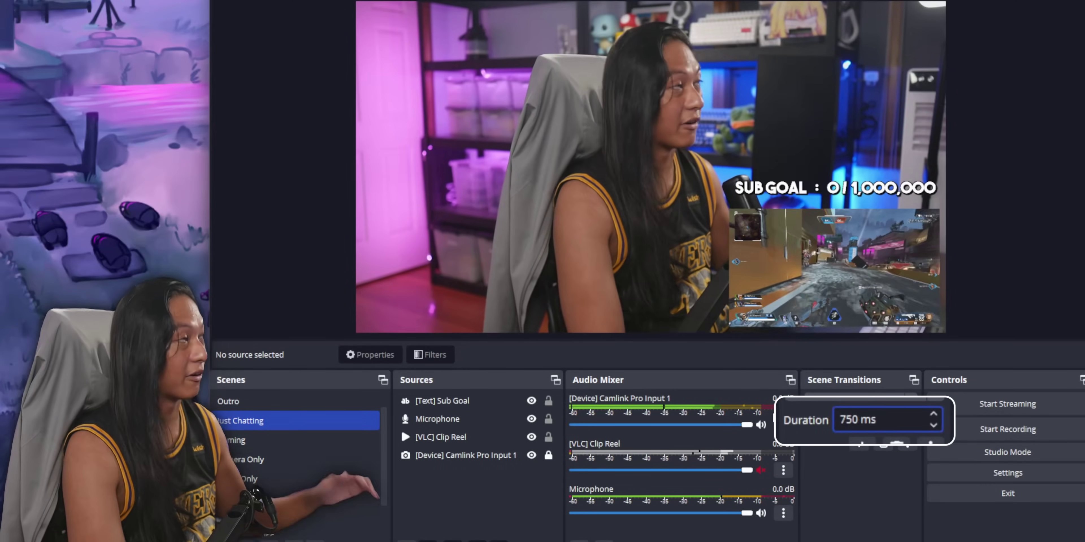
- Switch between Gaming, Camera Only, Just Chatting and the next scene to watch the 750 ms Move animation
click(277, 439)
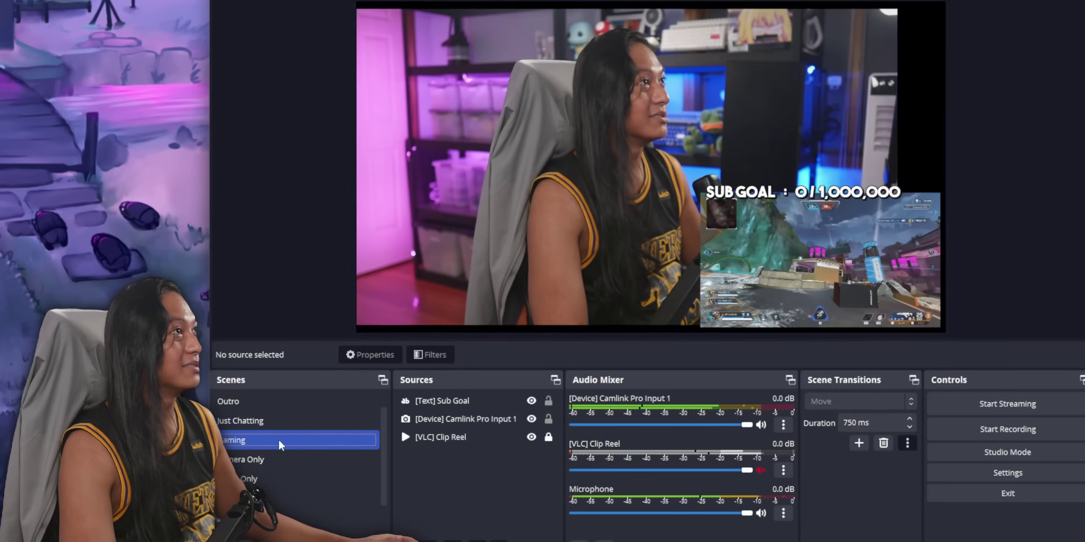
click(282, 451)
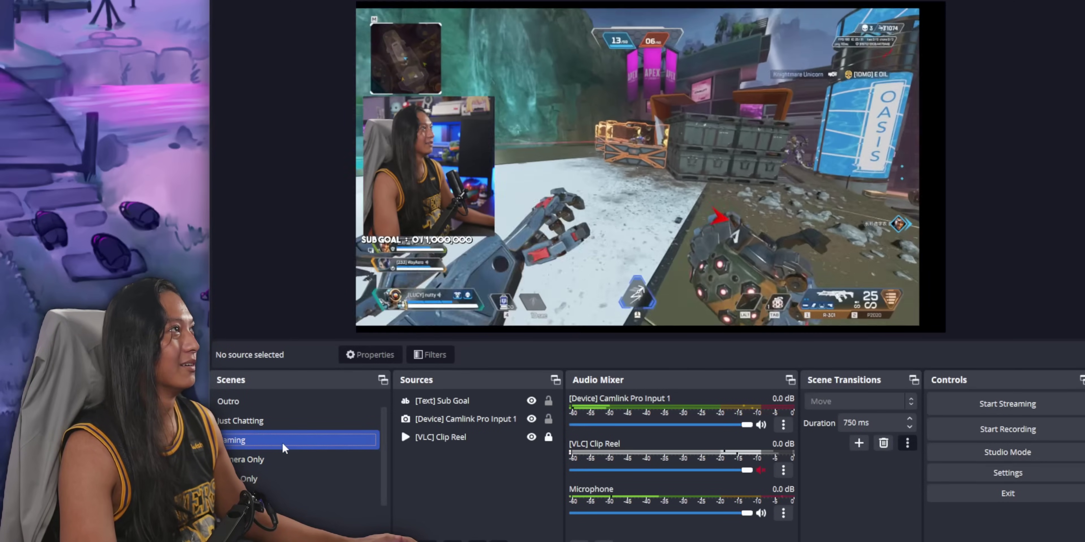
click(236, 426)
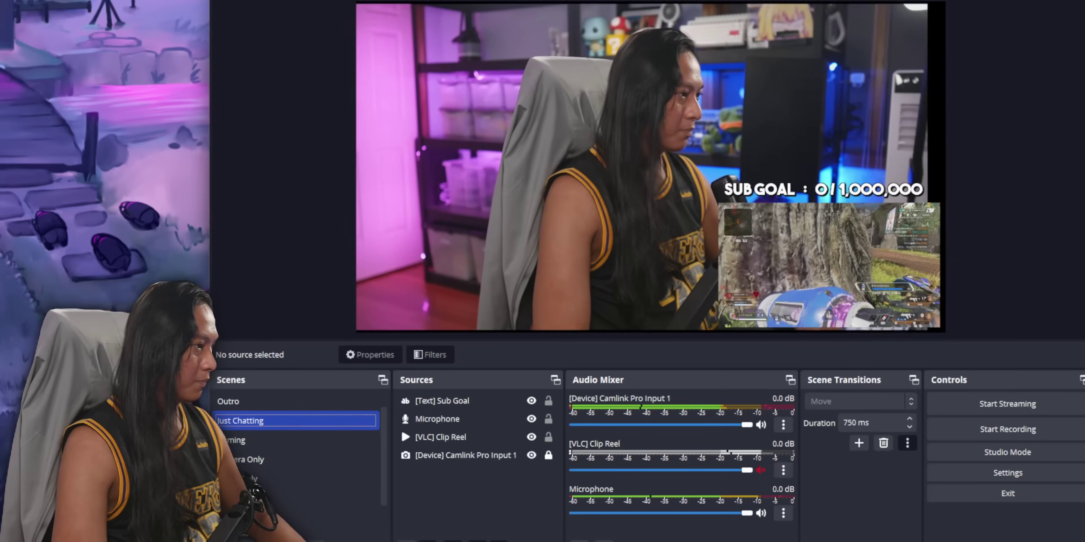
click(251, 461)
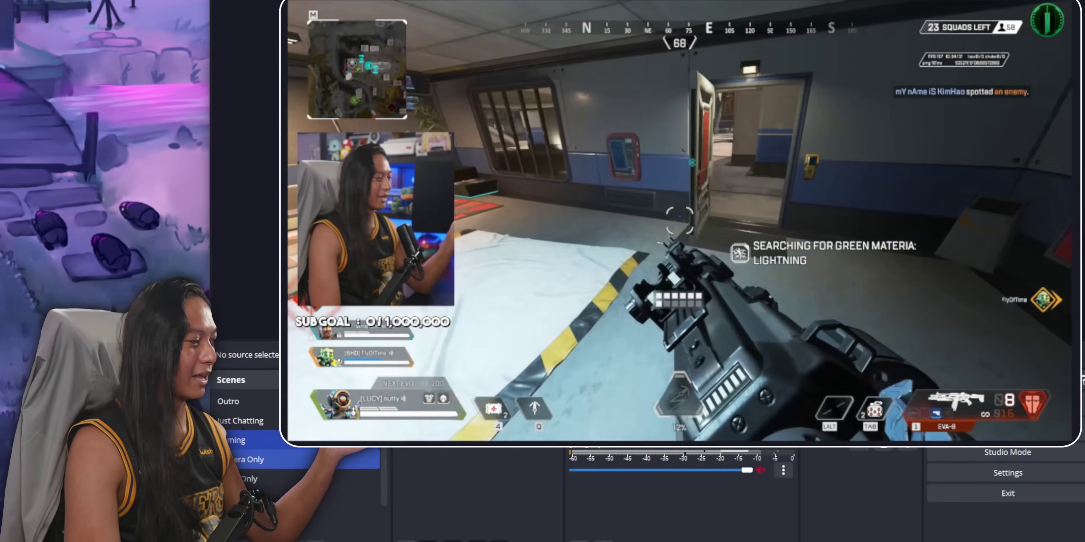
click(294, 459)
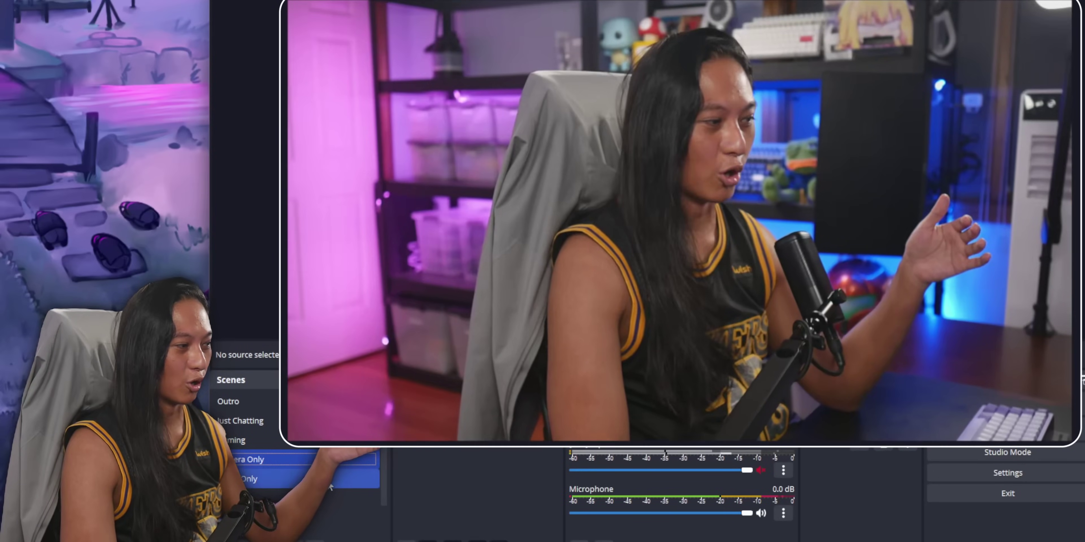
click(294, 479)
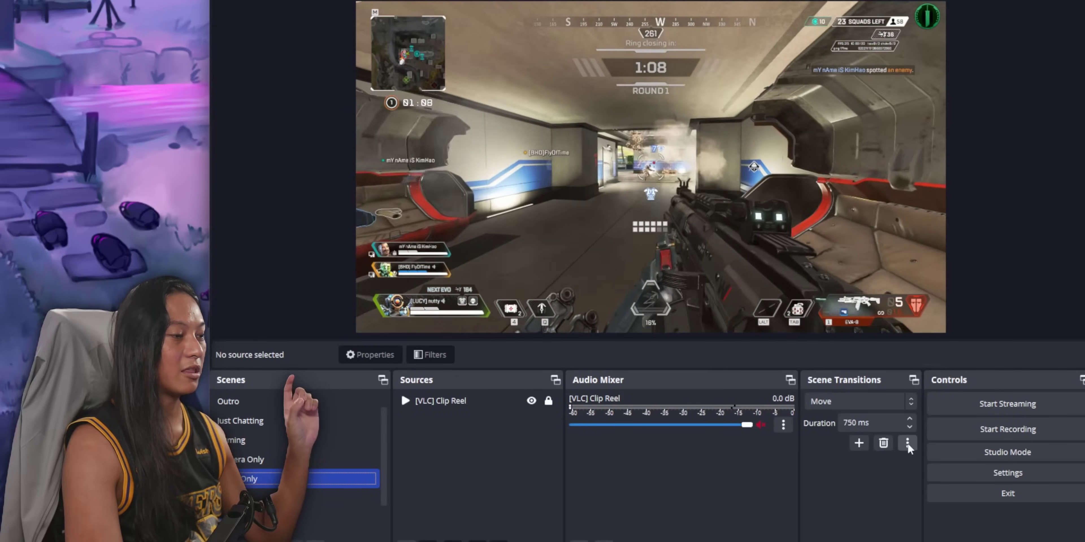
- Open the Move transition's Properties and drag the window to the left to reveal the scenes
click(907, 443)
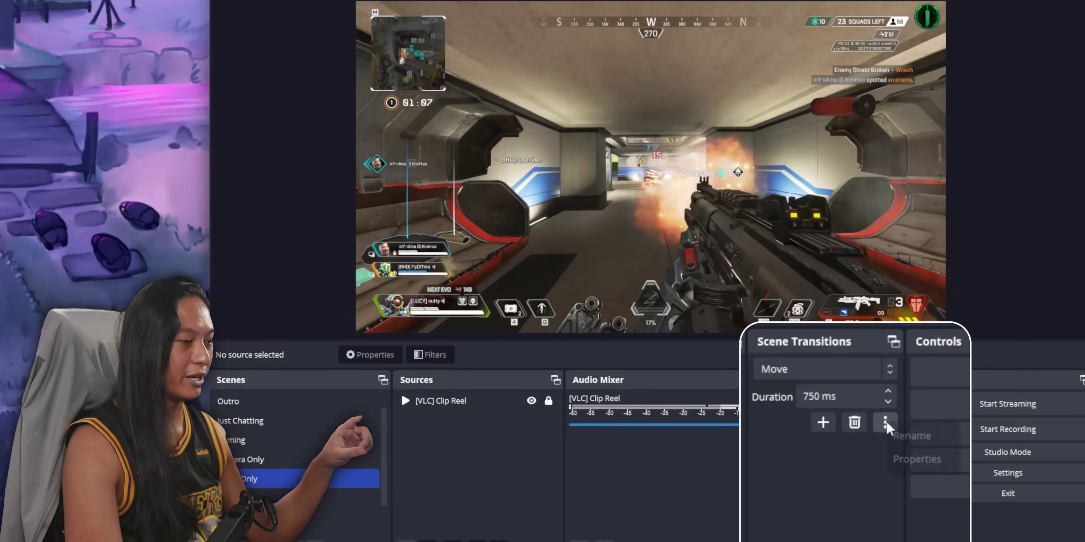
click(918, 472)
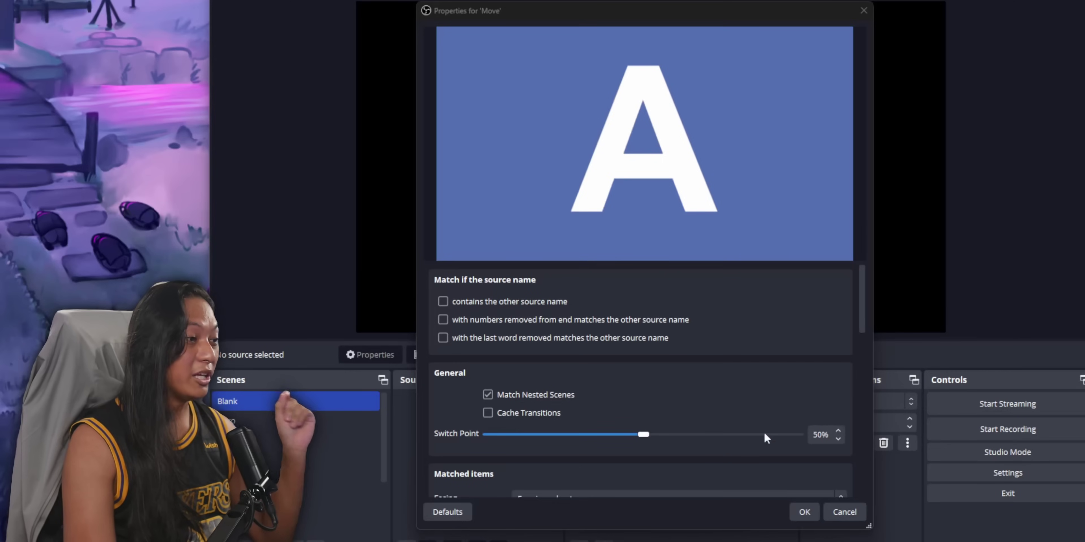
drag(865, 306, 881, 404)
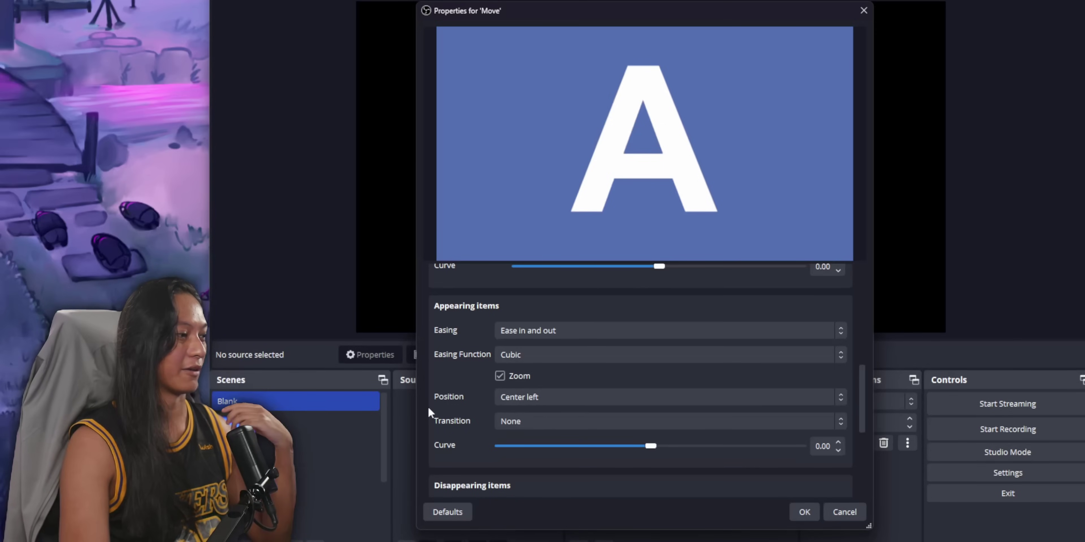
drag(622, 11, 0, 9)
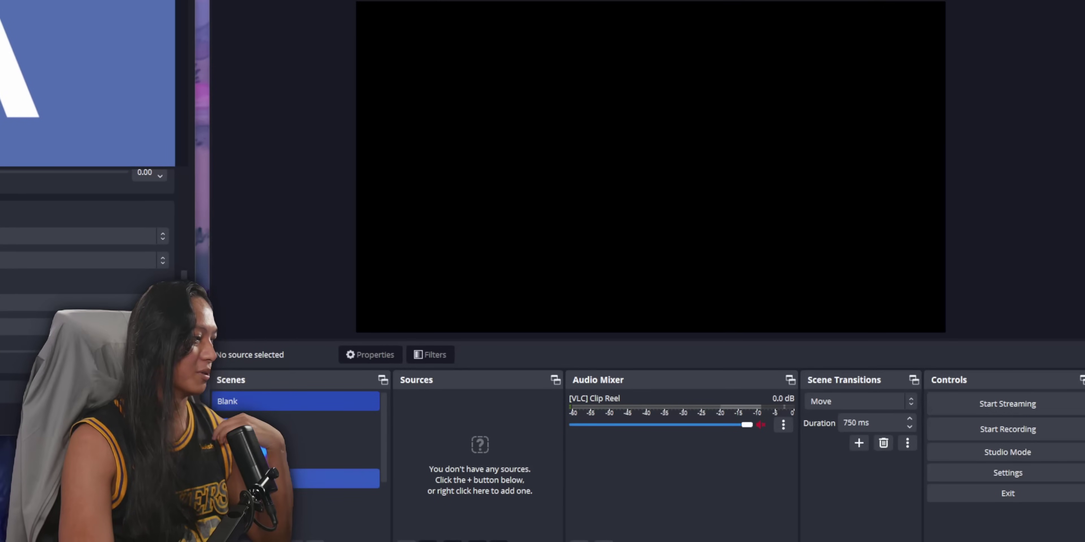
click(311, 498)
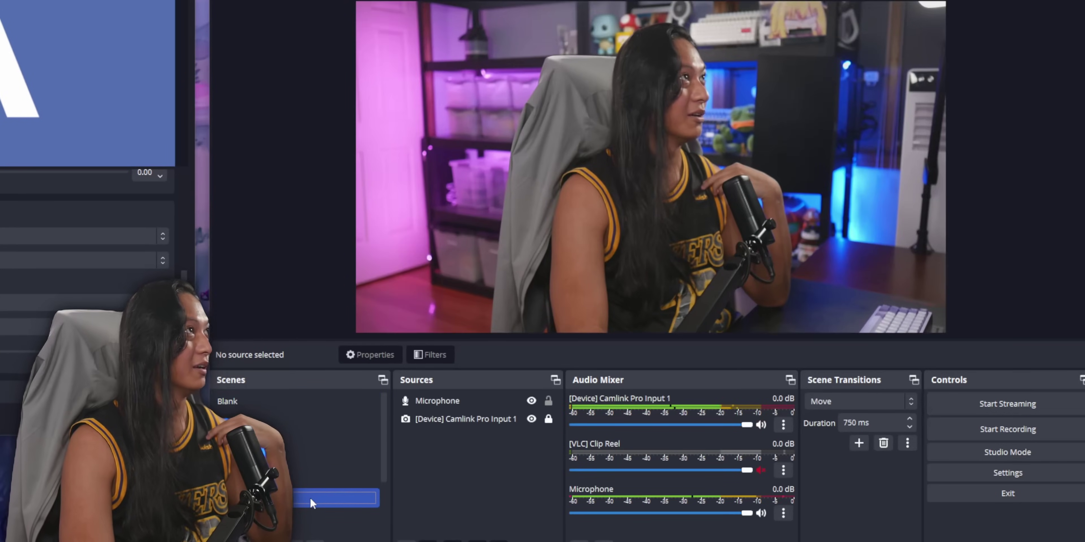
click(277, 405)
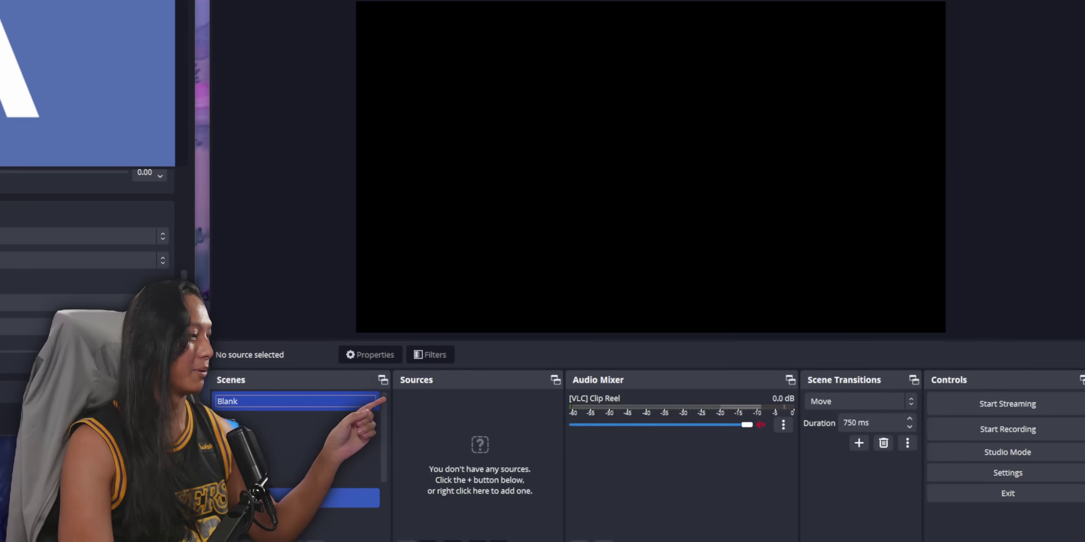
click(284, 419)
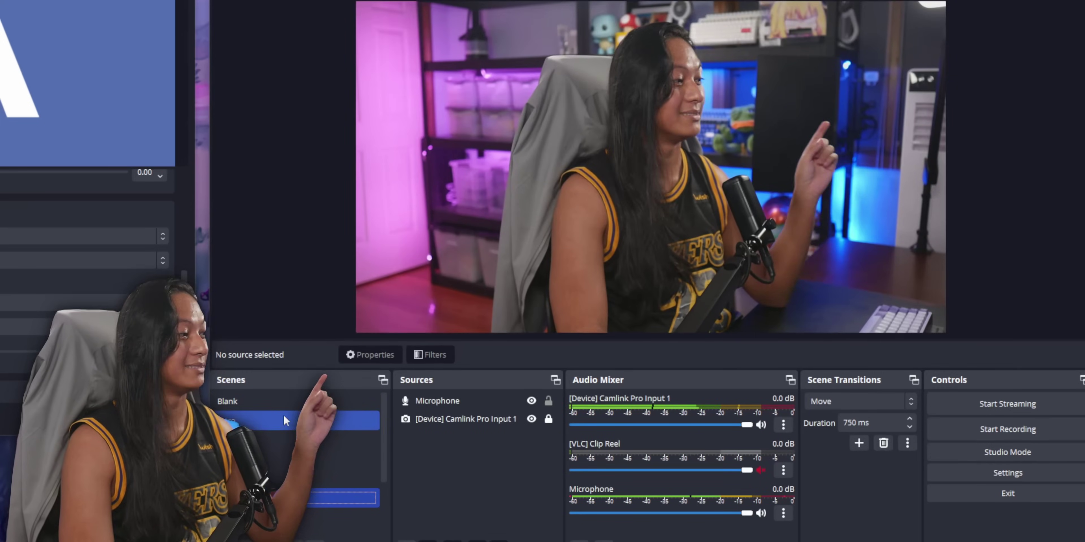
click(276, 402)
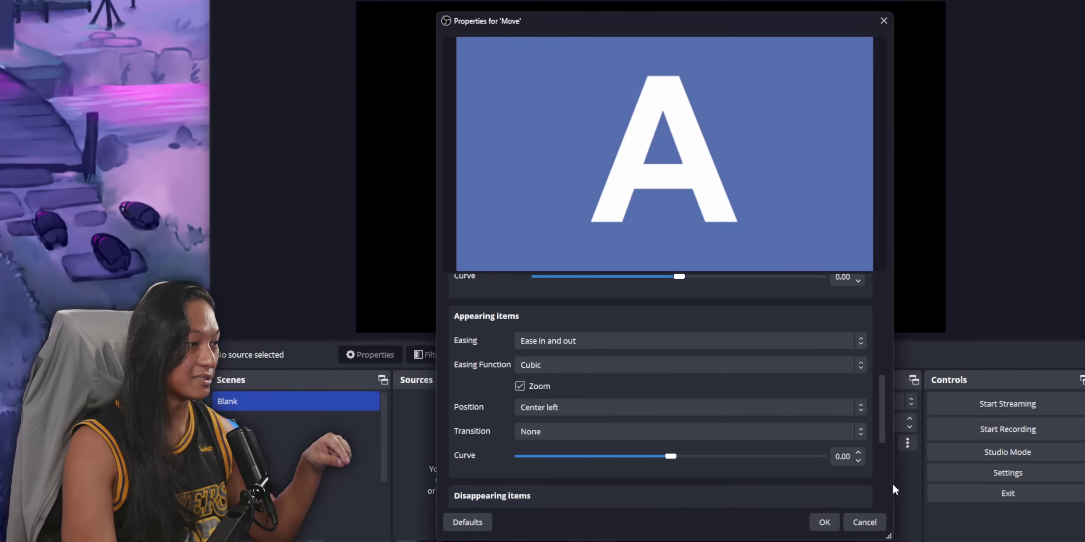
- Set Position to None for disappearing and appearing items in the Move properties, then confirm with OK
drag(884, 425, 886, 489)
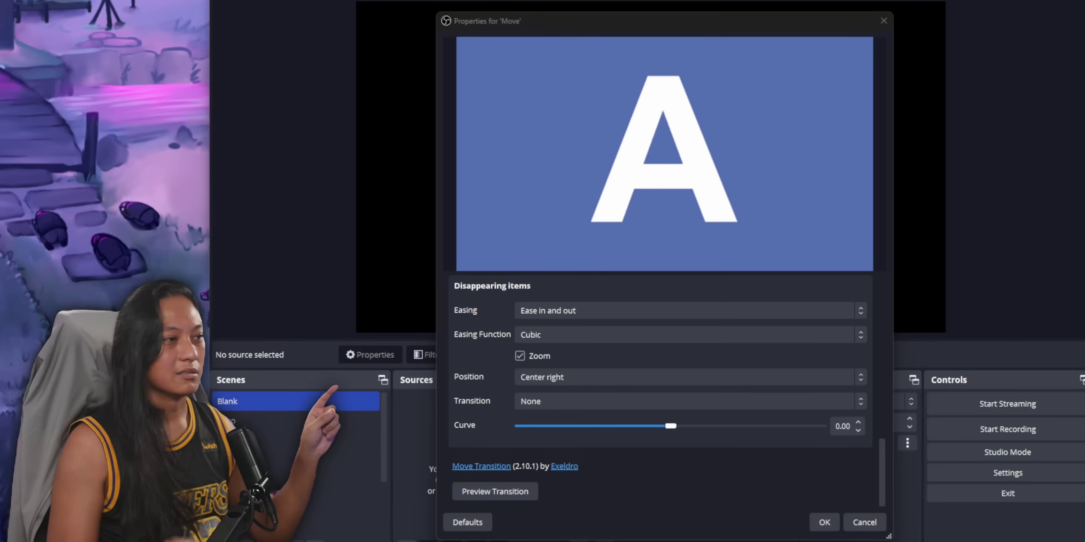
click(541, 378)
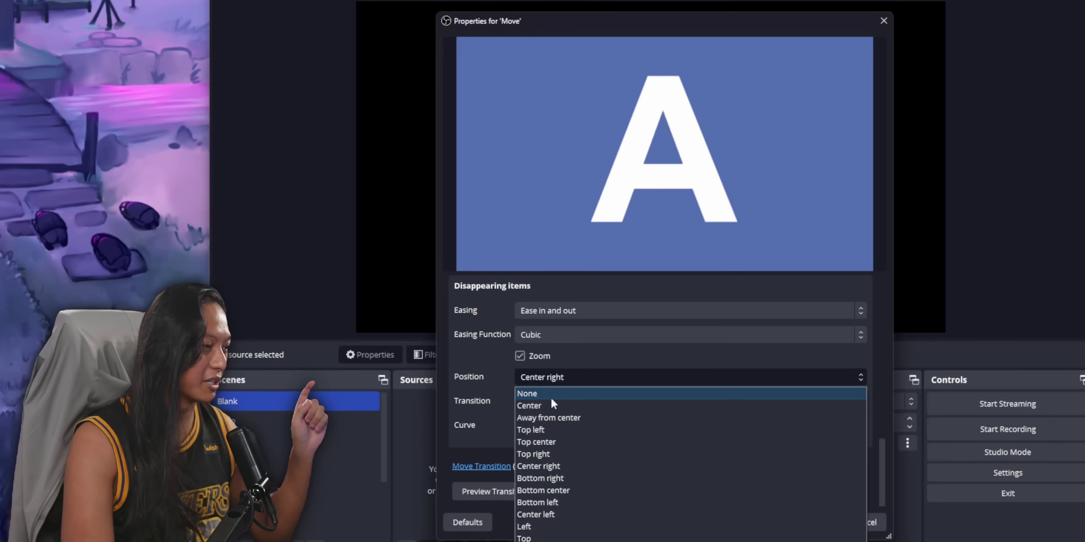
click(543, 395)
scroll(480, 411, up, 5)
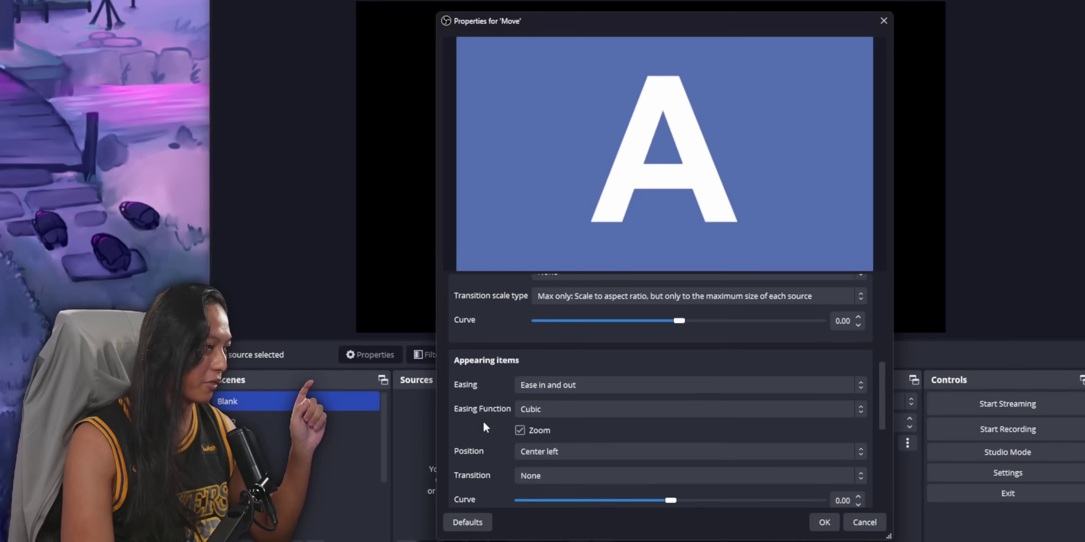
click(538, 452)
click(569, 468)
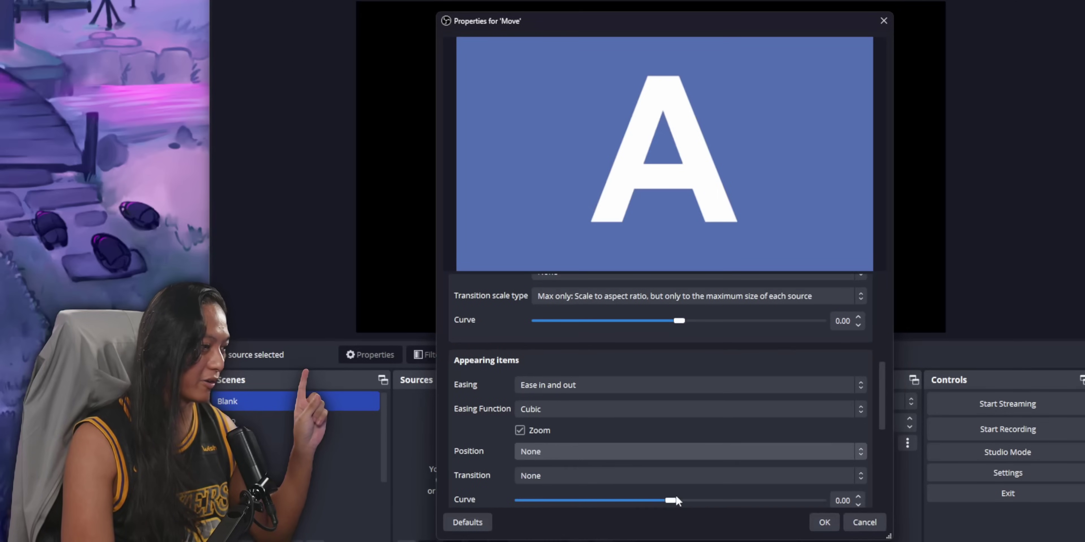
click(822, 524)
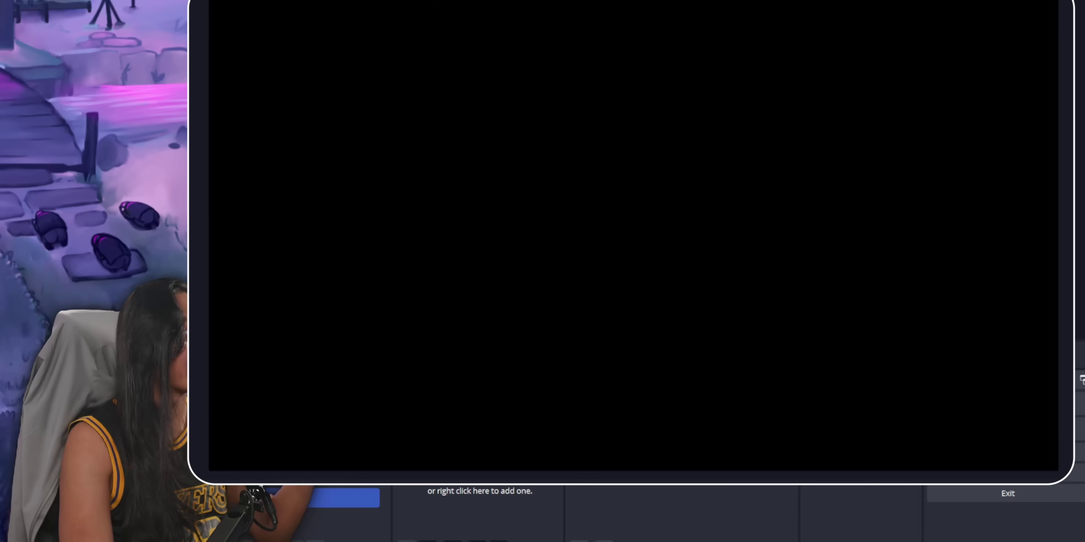
- Drag the camera source toward the upper left of the preview
right_click(309, 480)
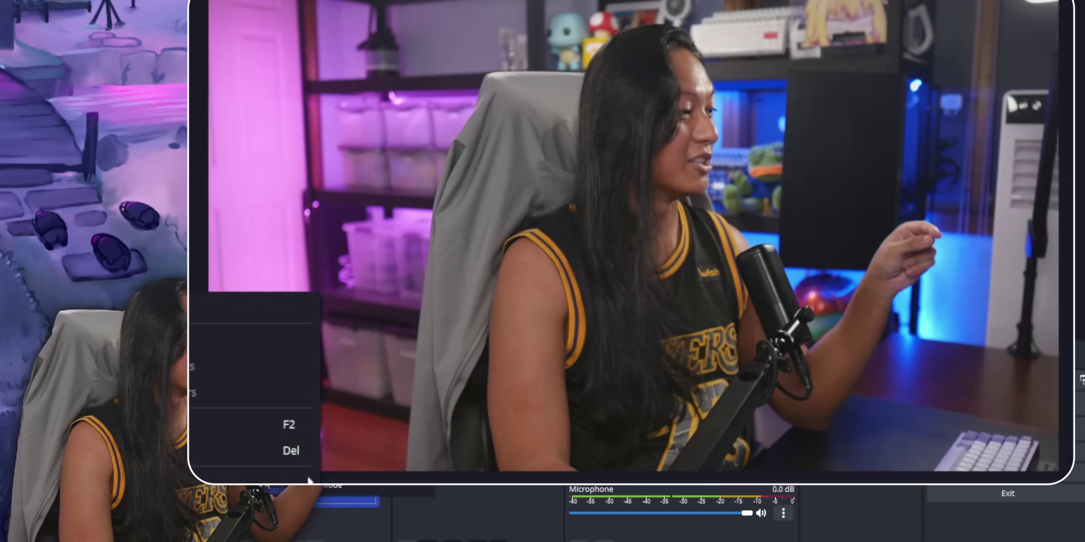
click(310, 480)
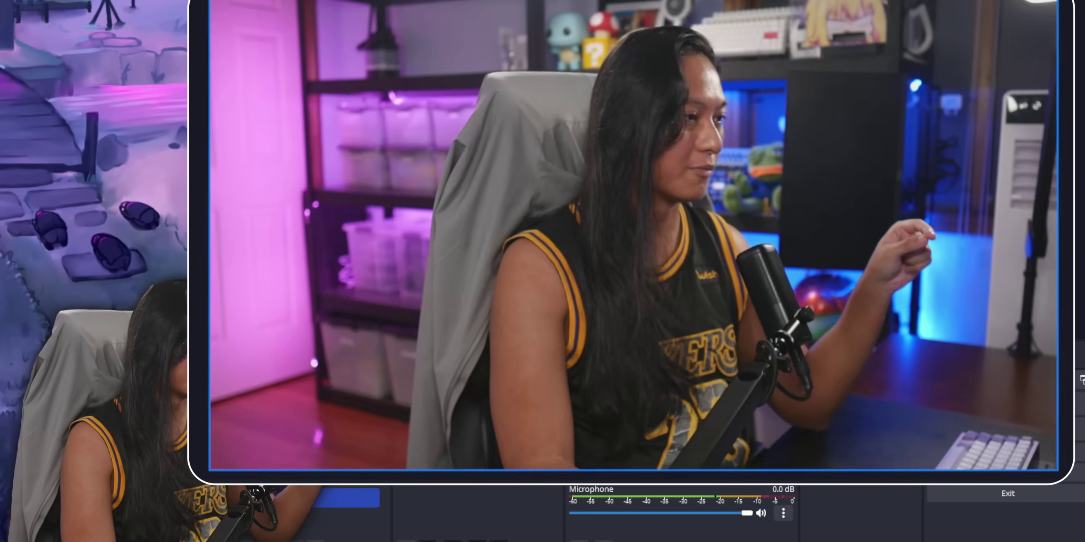
drag(726, 312, 514, 240)
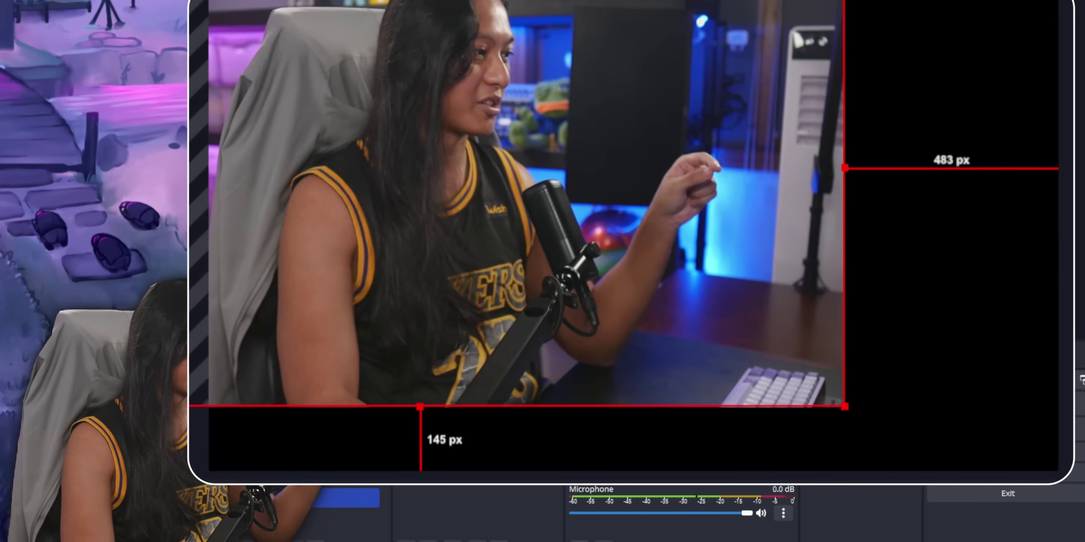
- Delete the camera source, undo the deletion, and stretch it back to fill the canvas
key(Delete)
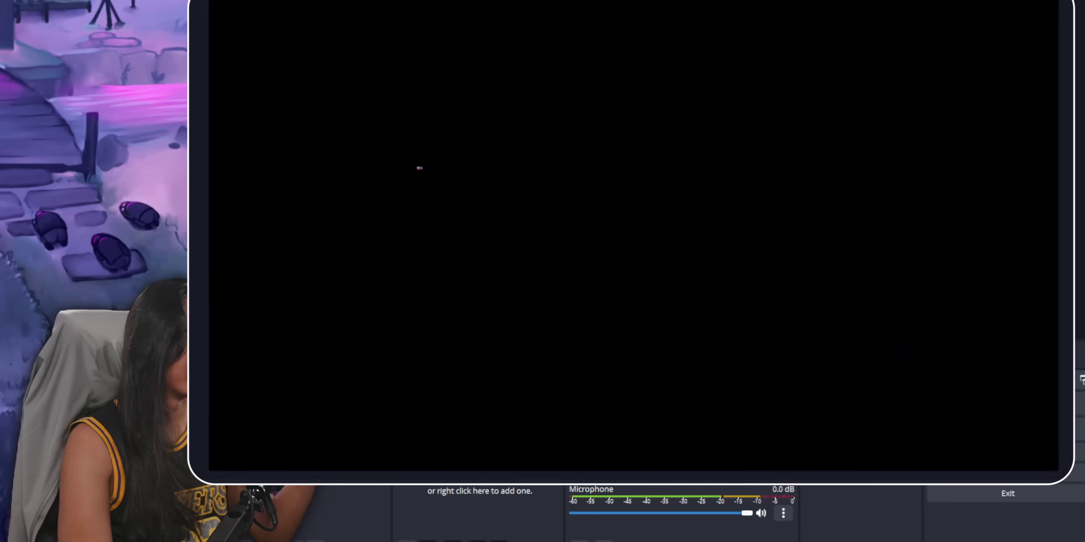
key(ctrl+z)
drag(448, 210, 733, 326)
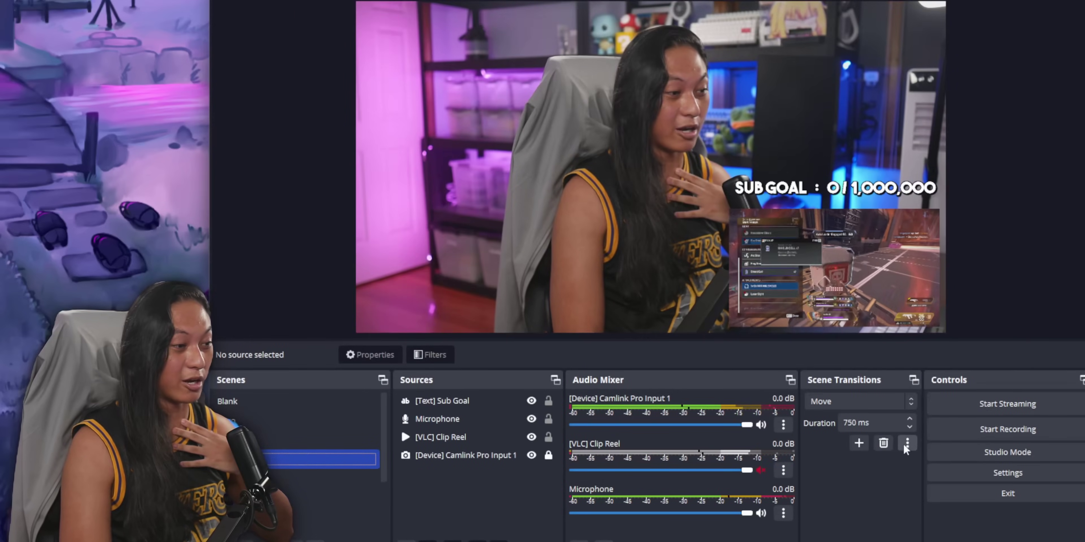
- Open the Move transition's properties and turn on zoom for appearing items
click(906, 443)
click(927, 472)
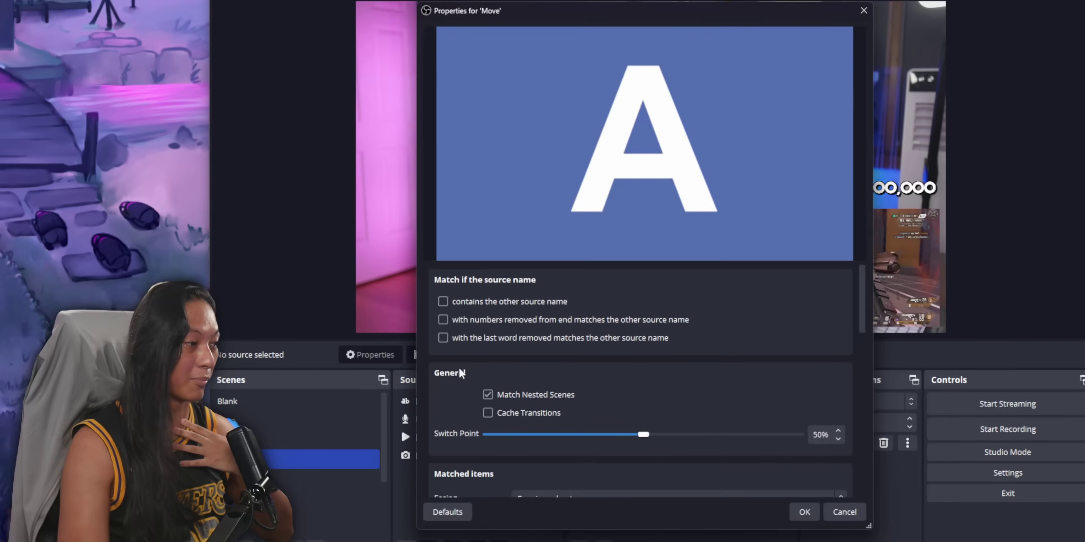
scroll(439, 409, down, 10)
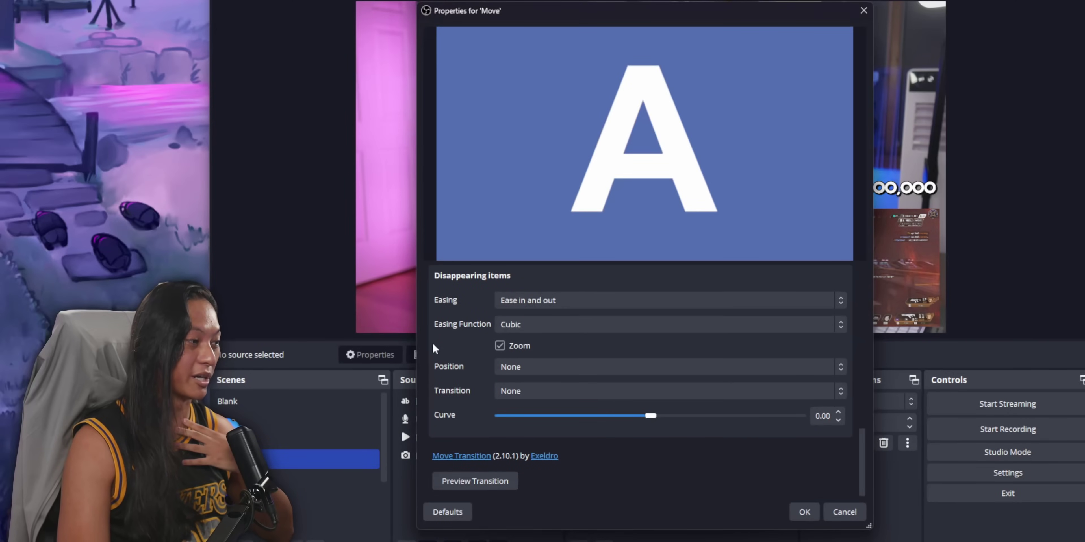
scroll(470, 361, up, 5)
click(522, 384)
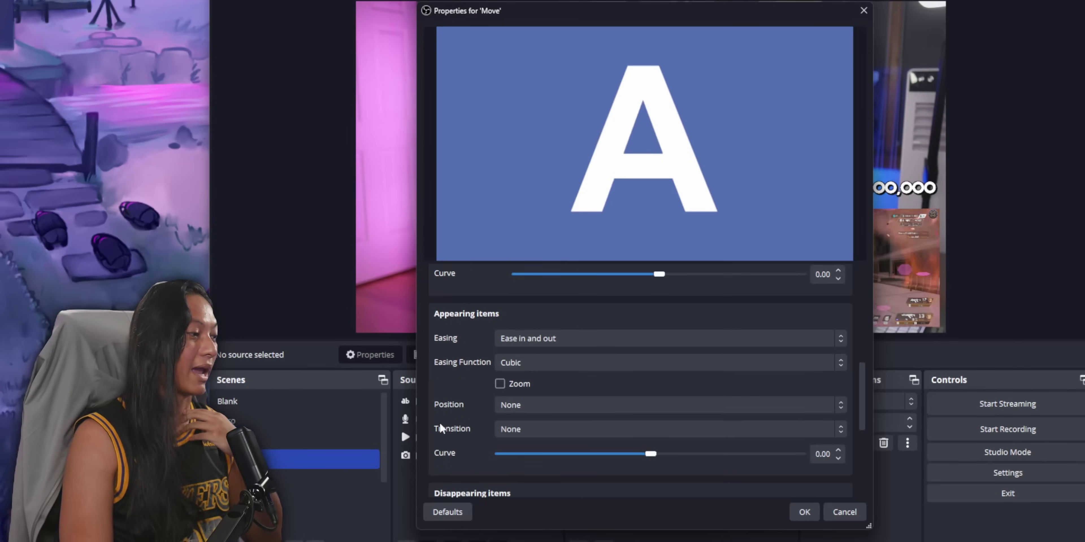
- Set disappearing, appearing and matched items to Fade, then apply the Move settings
scroll(443, 429, down, 3)
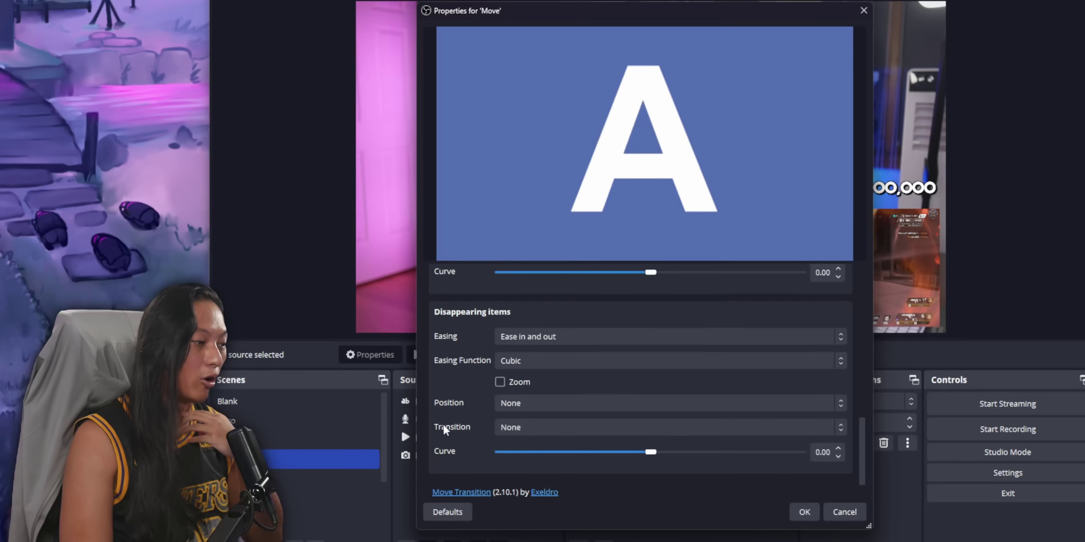
click(515, 432)
click(506, 467)
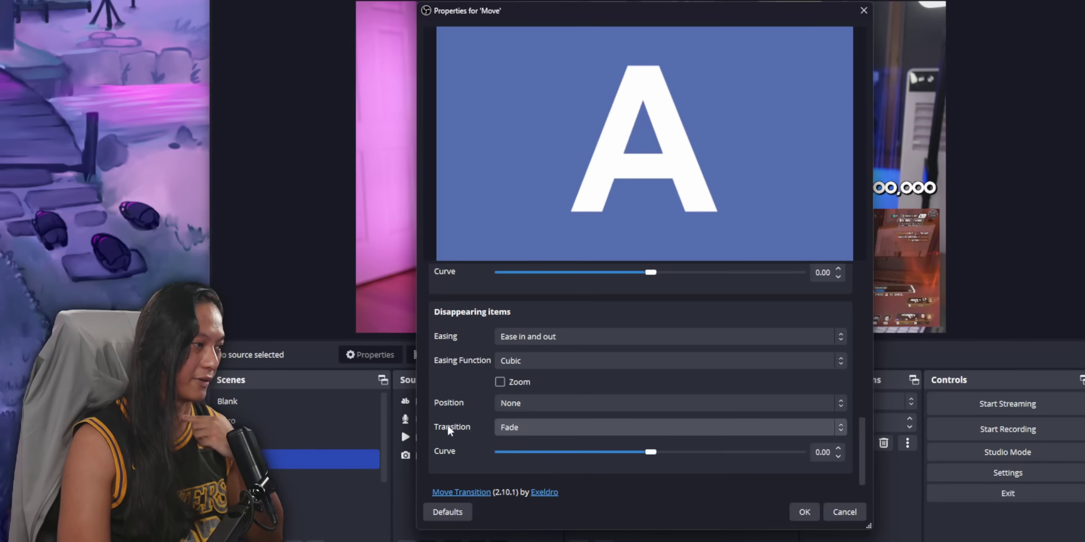
scroll(449, 429, up, 3)
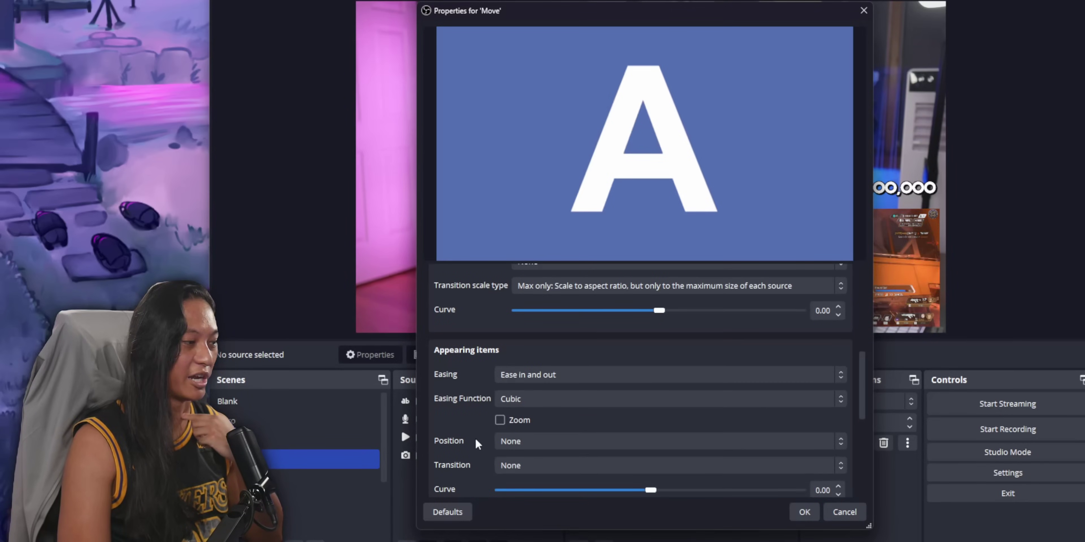
click(518, 465)
click(516, 505)
scroll(442, 426, up, 3)
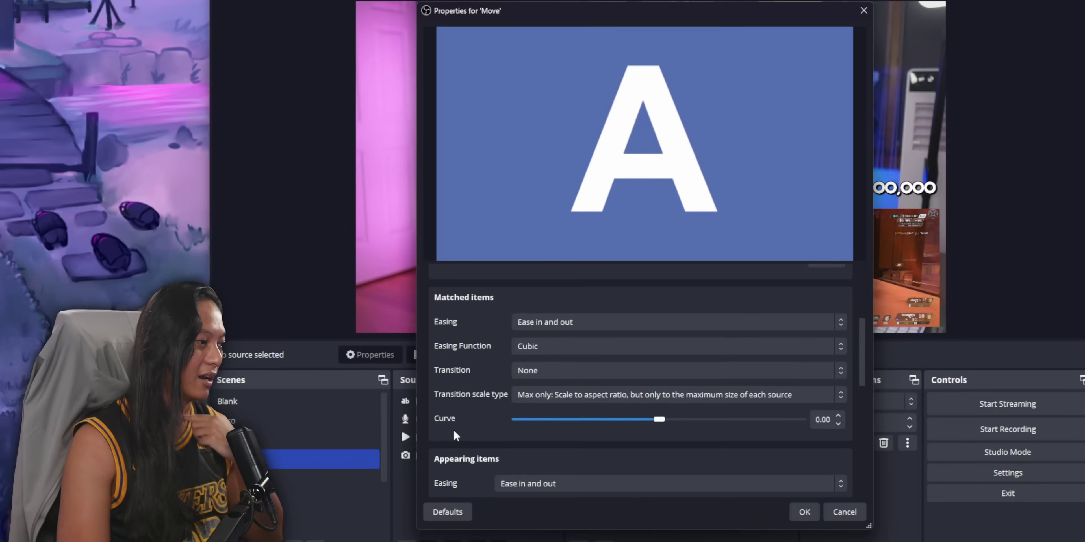
scroll(453, 430, up, 1)
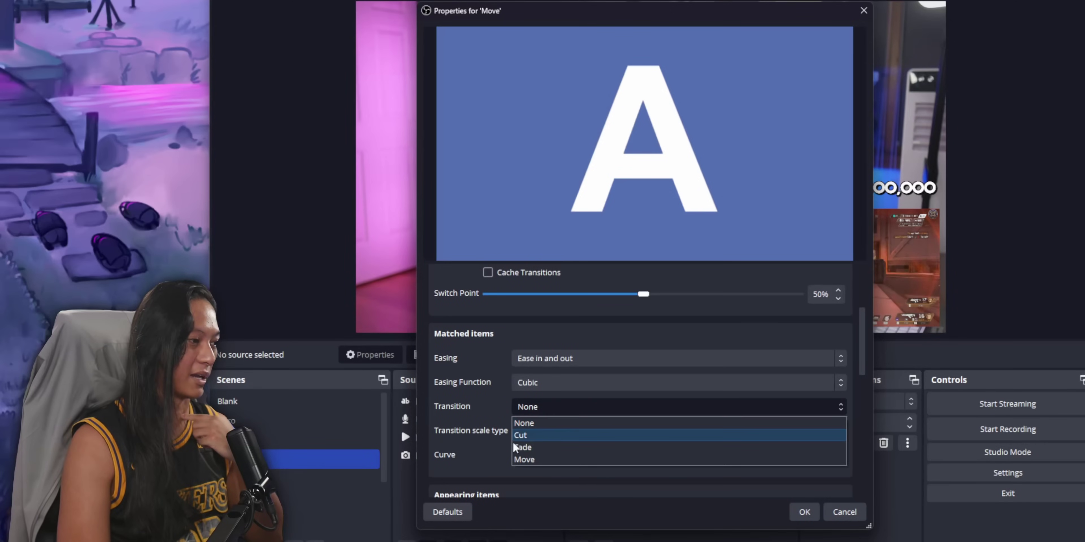
click(532, 448)
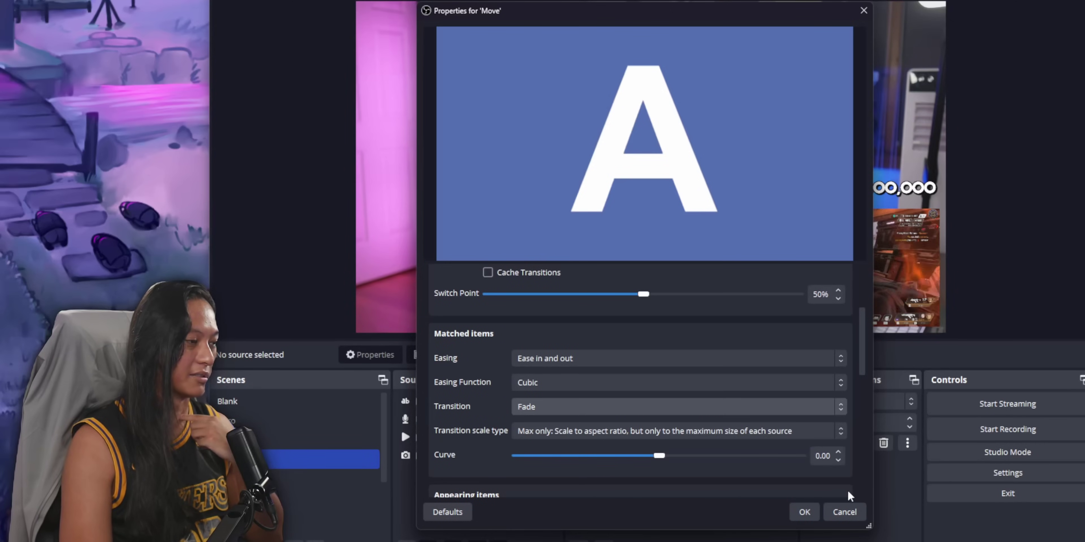
click(801, 513)
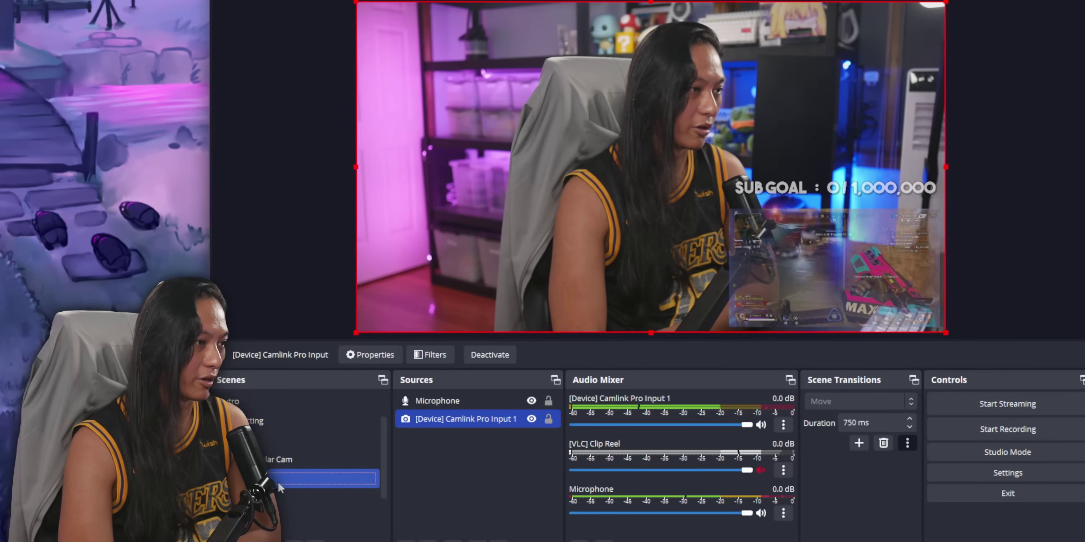
- In the gameplay scene, move the tilted camera lower right, shrink it, then enlarge it
click(319, 430)
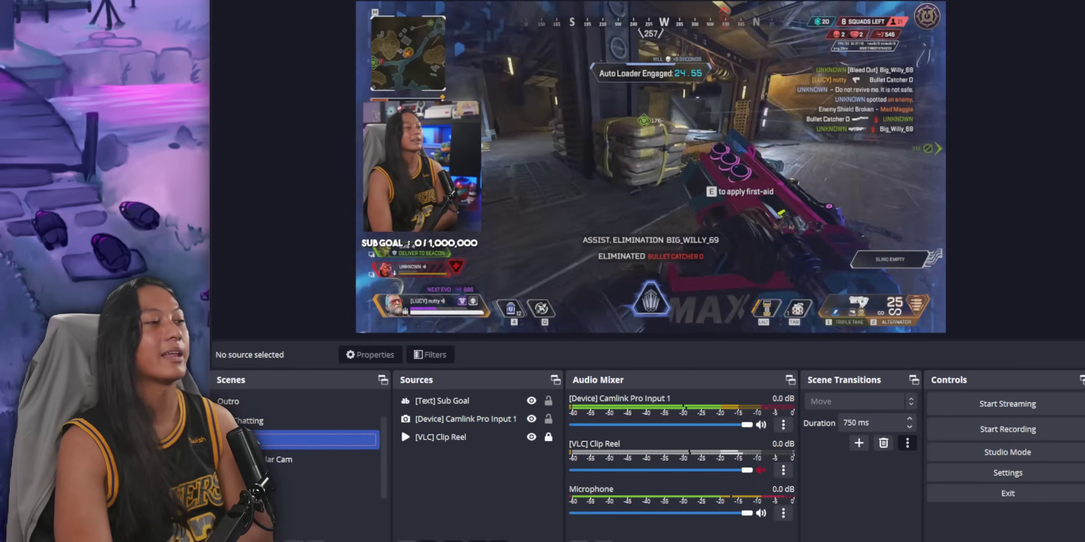
click(543, 438)
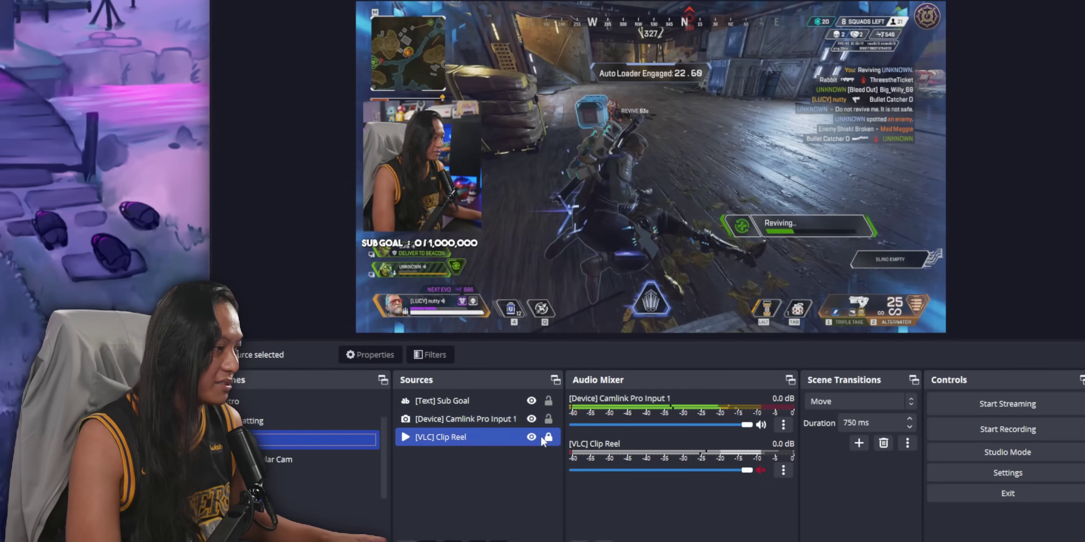
drag(426, 178, 542, 201)
drag(610, 244, 585, 126)
drag(591, 203, 671, 272)
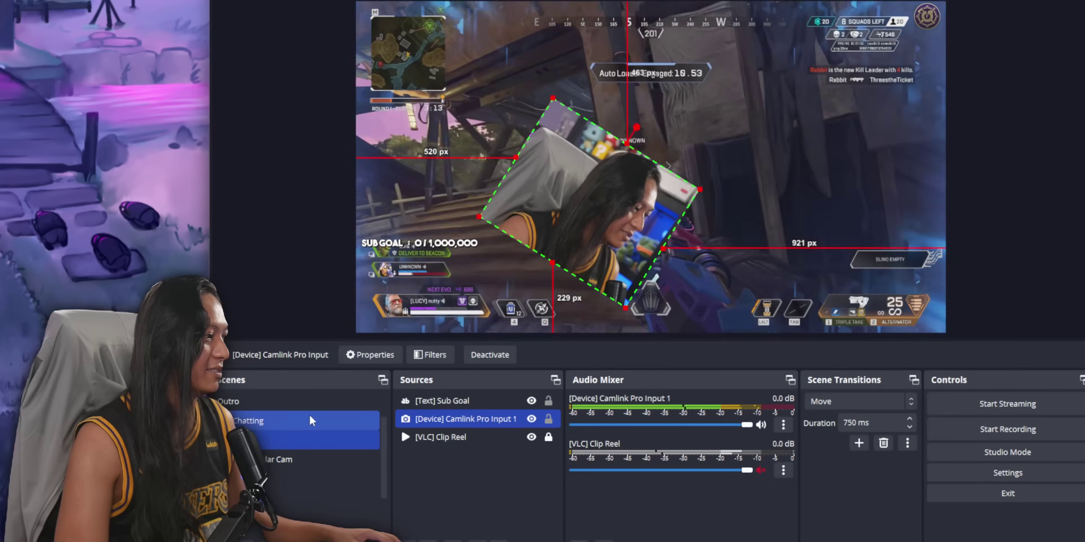
- Switch between the Chatting and gameplay scenes to preview the camera's move
click(310, 417)
click(304, 431)
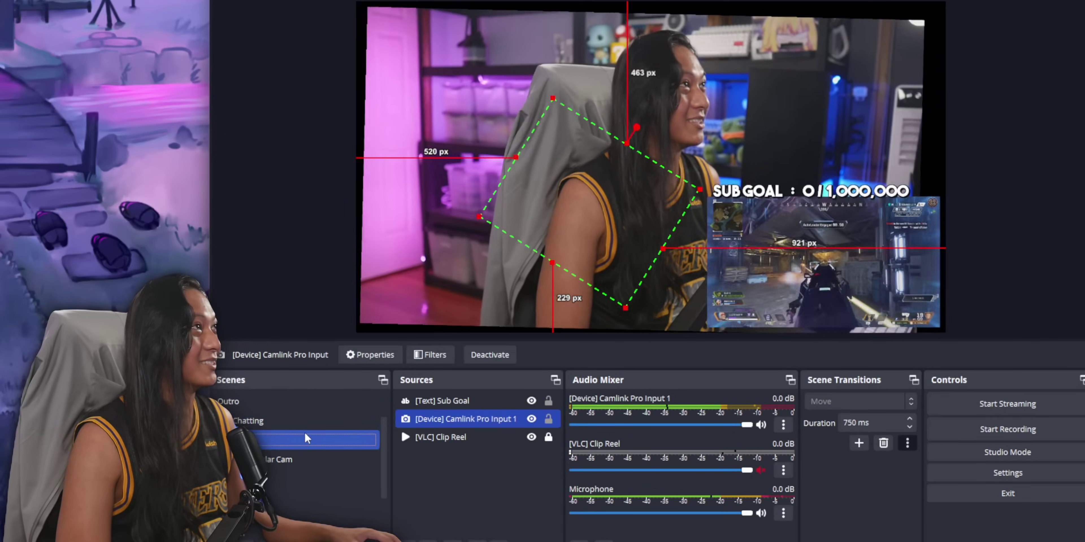
click(307, 427)
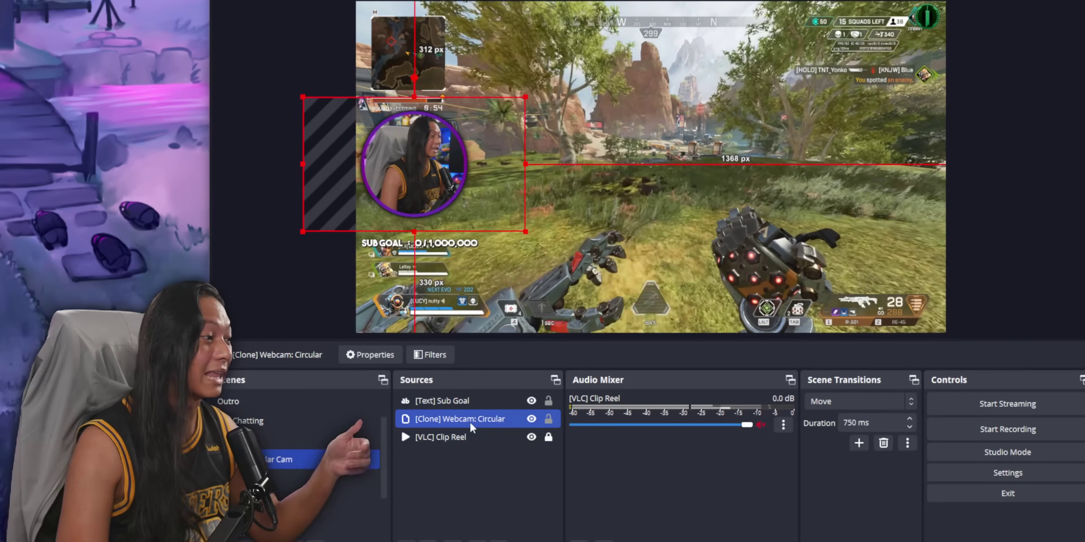
- Review the [Clone] Webcam: Circular source's properties and close them
right_click(469, 420)
click(518, 408)
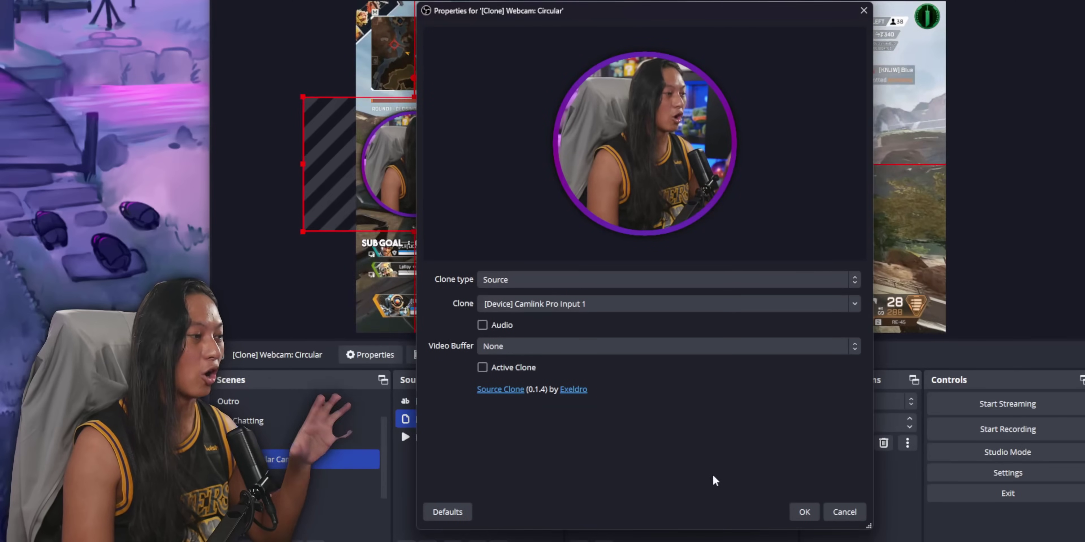
click(805, 518)
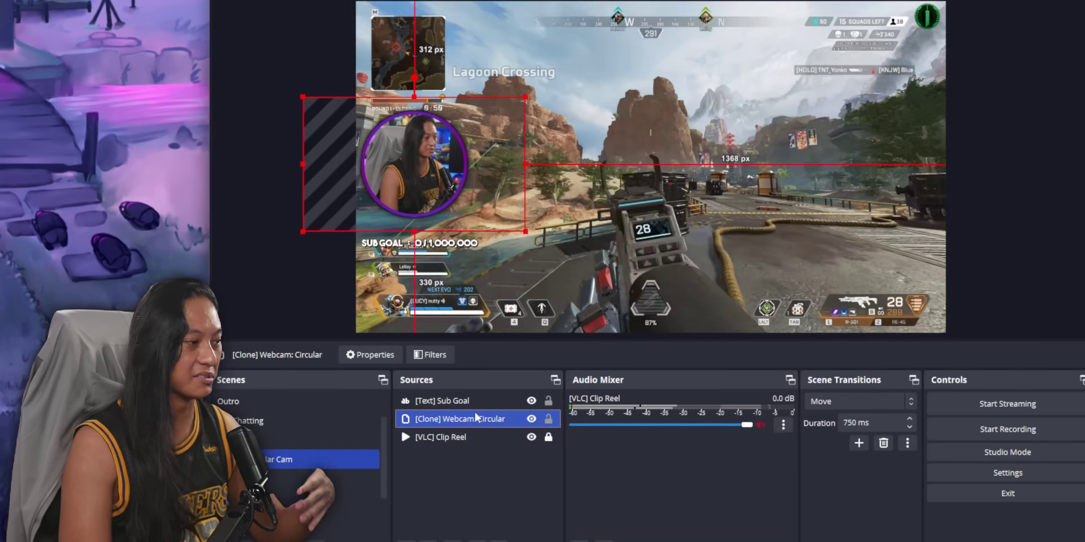
- Check the clone's filter list, then switch to the Just Chatting scene
right_click(556, 419)
click(503, 388)
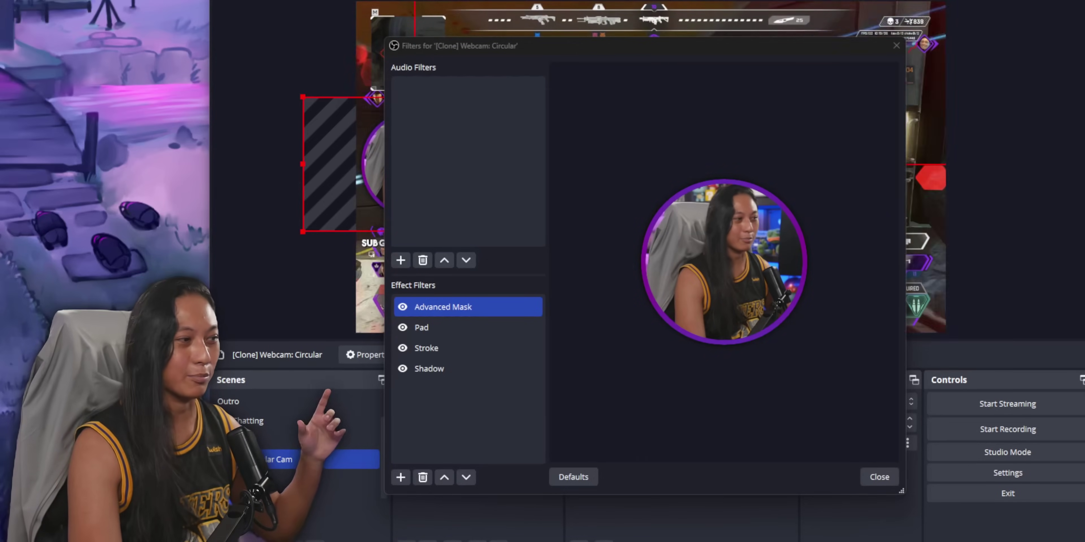
click(878, 478)
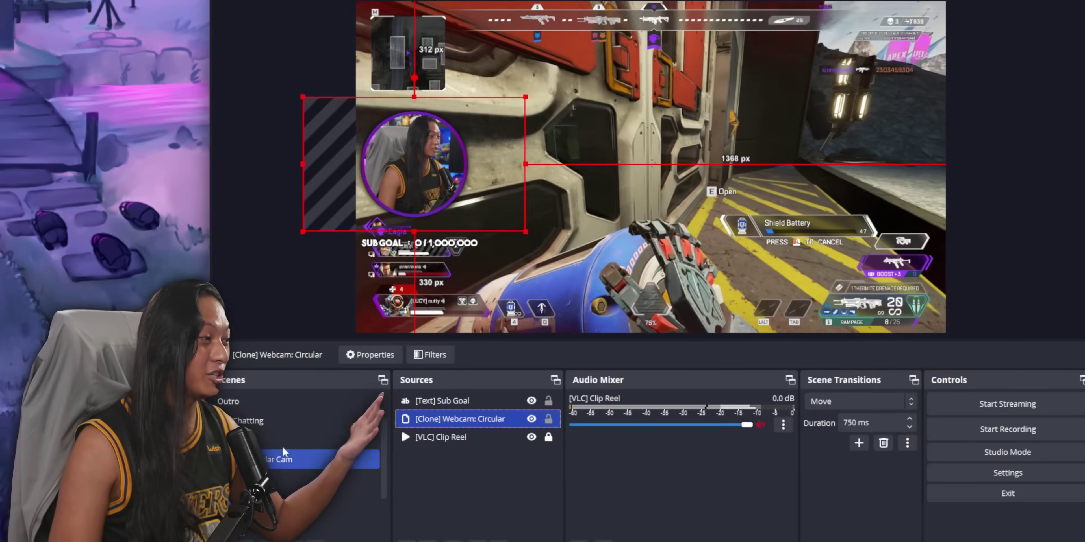
click(303, 422)
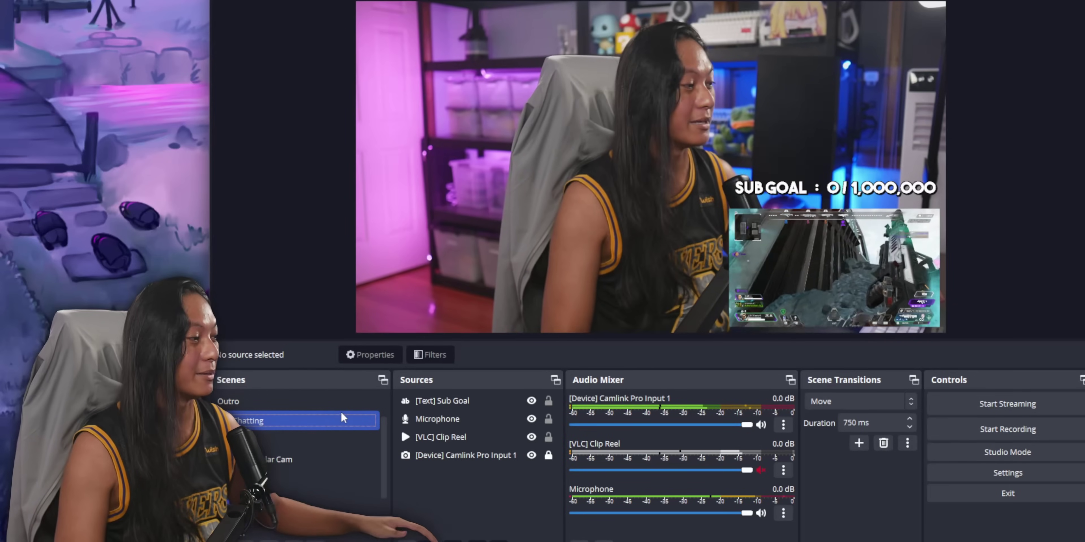
- Select the Camlink camera source and switch to the Circular Cam scene
click(484, 455)
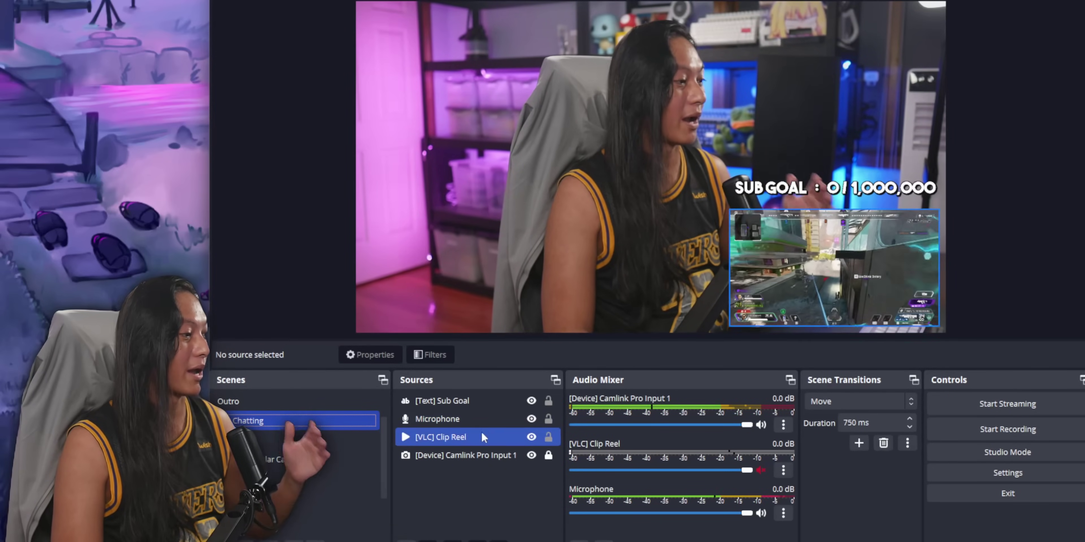
click(288, 460)
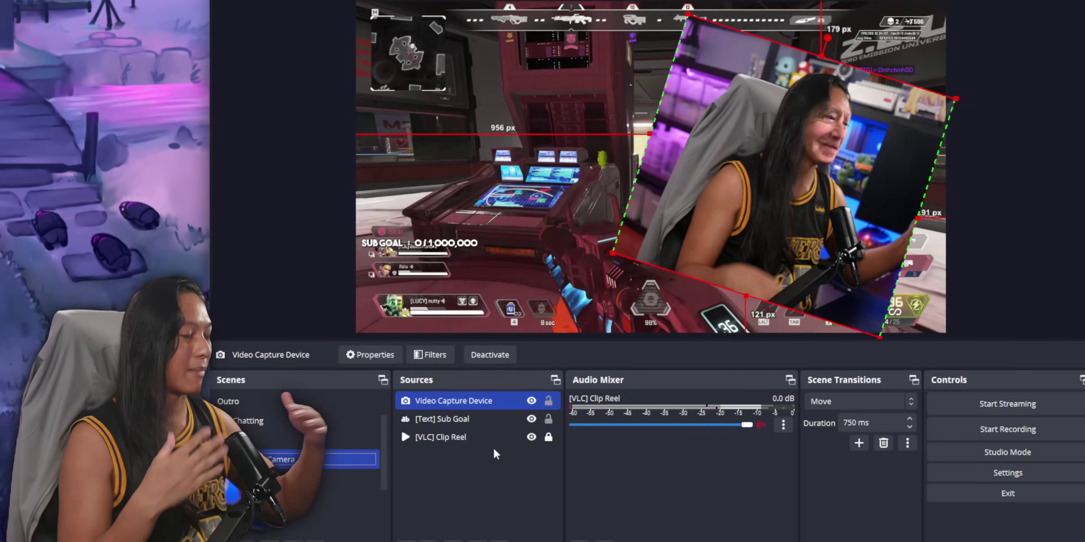
- Add a Move transition override filter to the Video Capture Device and open its Match Source list
ctrl+click(489, 419)
right_click(476, 401)
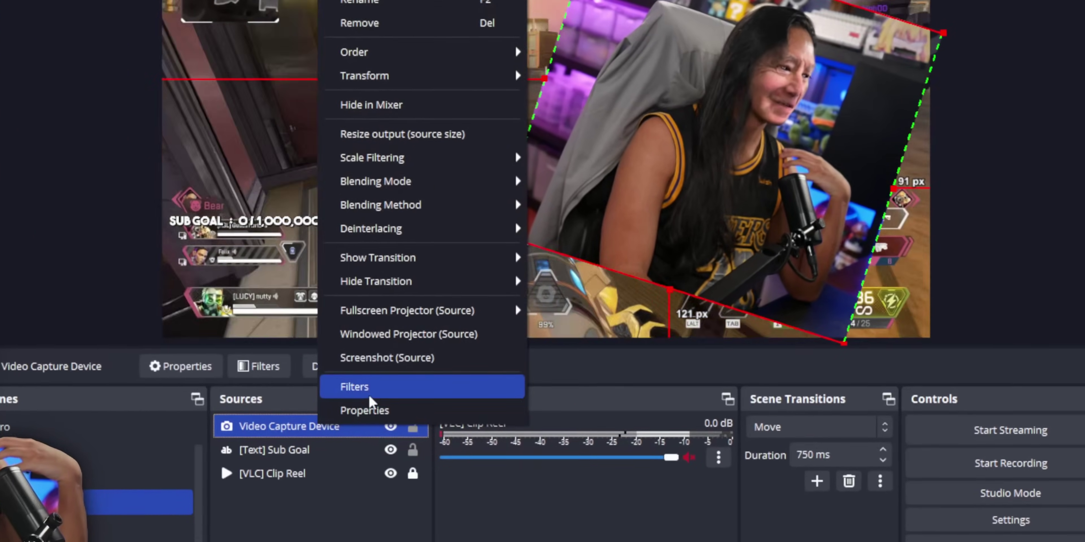
click(398, 386)
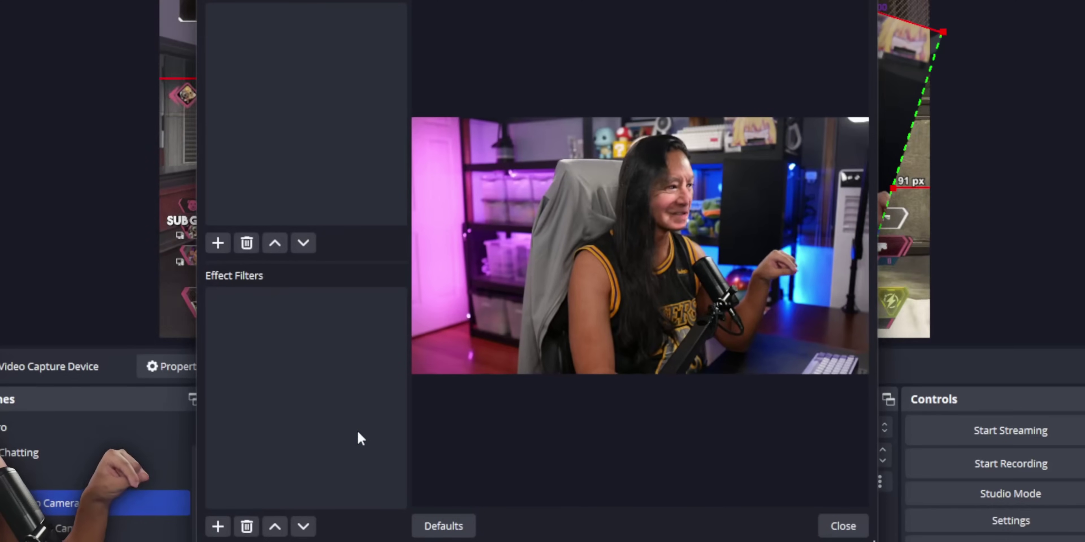
click(218, 524)
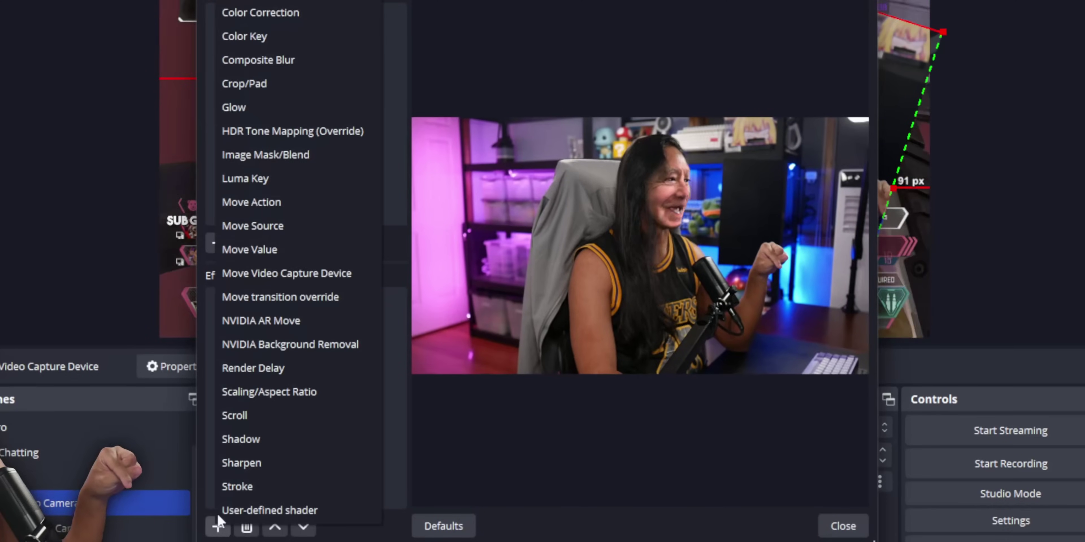
click(329, 301)
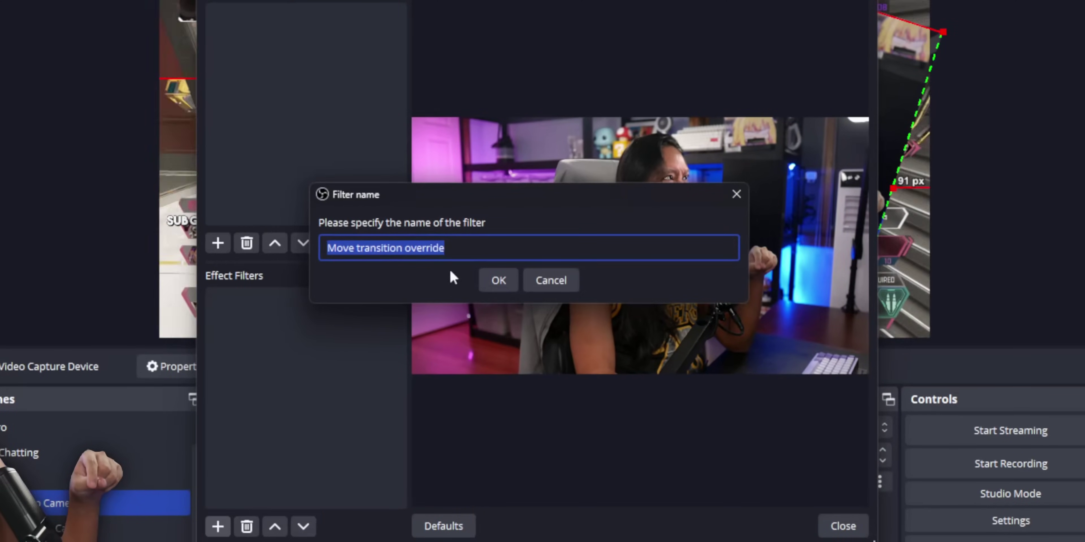
click(496, 285)
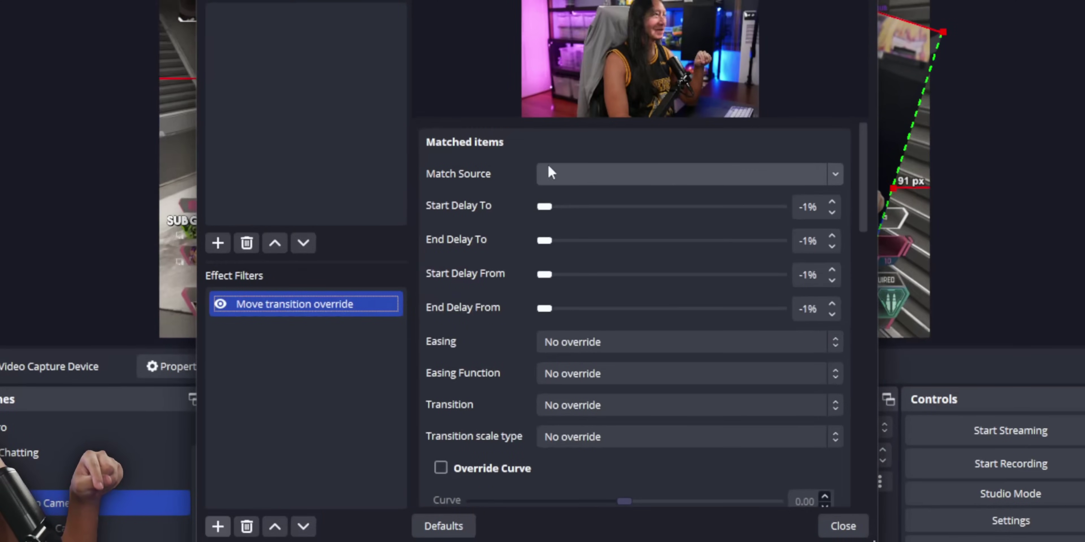
click(835, 176)
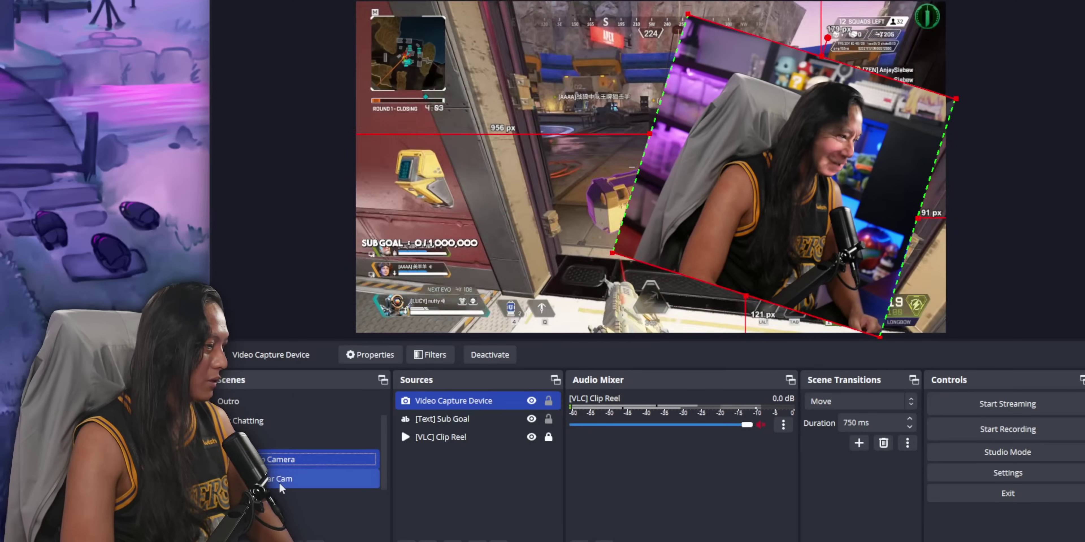
- Switch to the Circular Cam scene to watch the camera's Move override
click(341, 440)
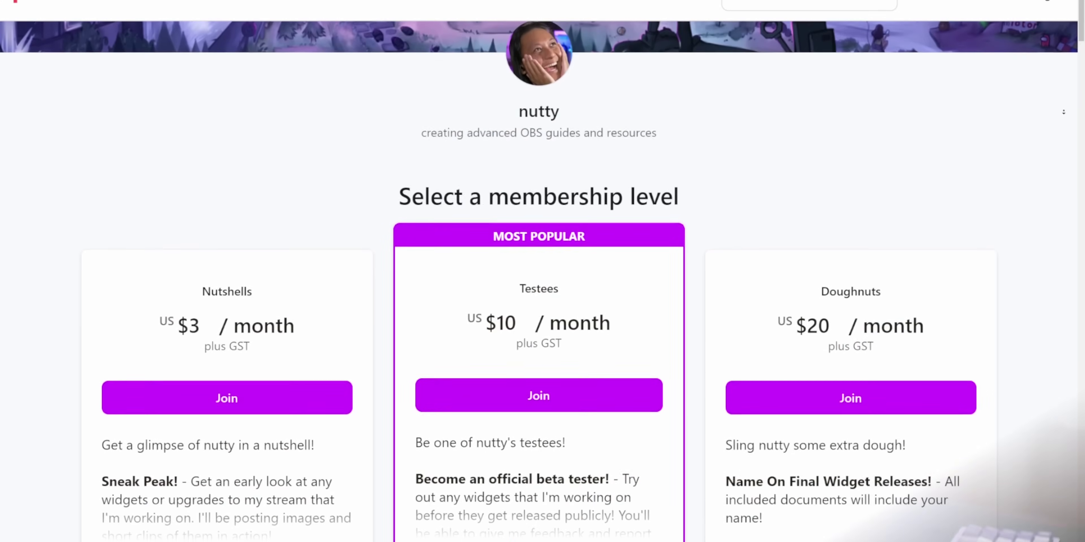
- Scroll down the Patreon membership page to the $3, $10 and $20 monthly tiers
scroll(542, 282, down, 2)
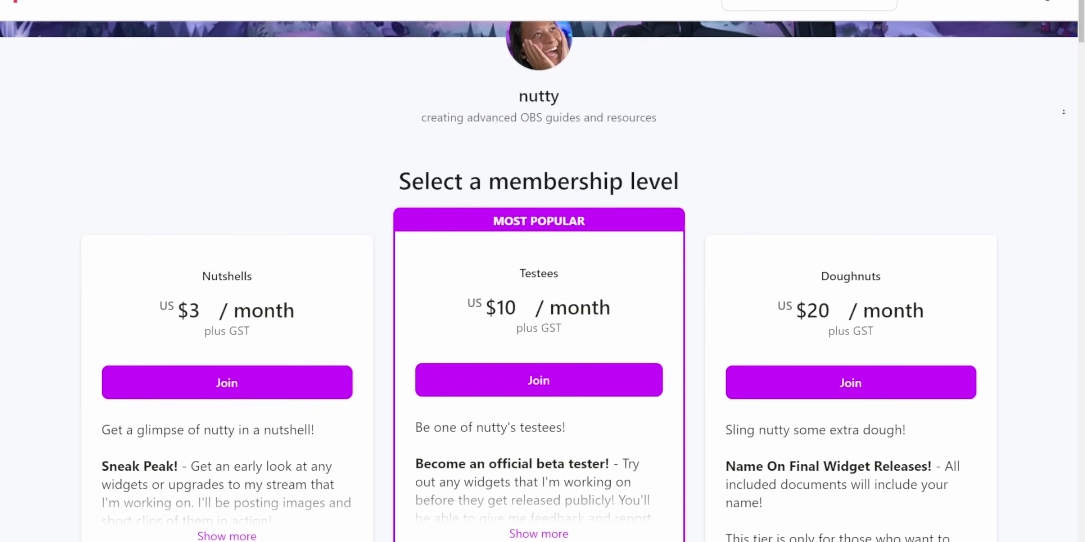
scroll(542, 281, down, 1)
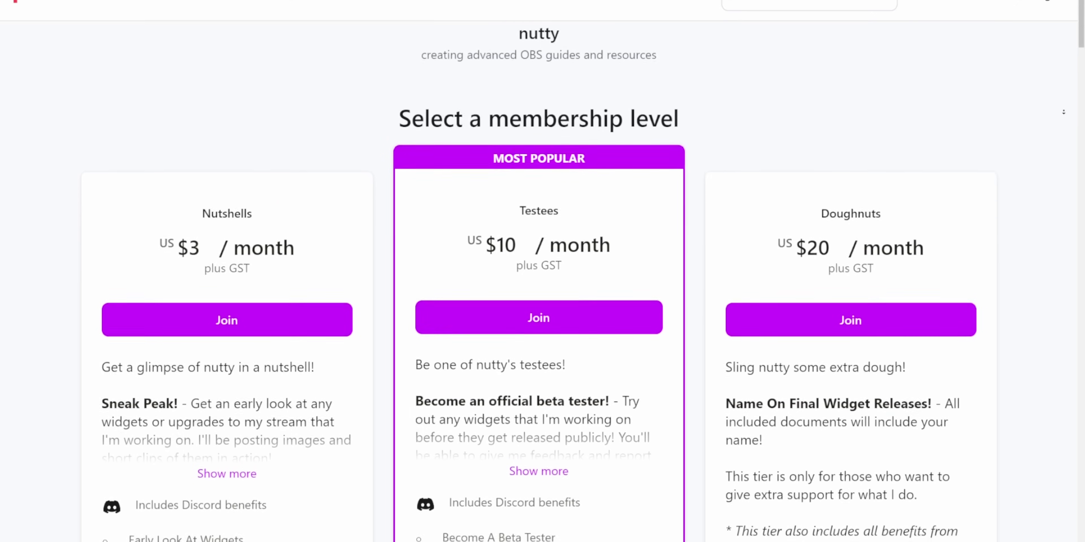